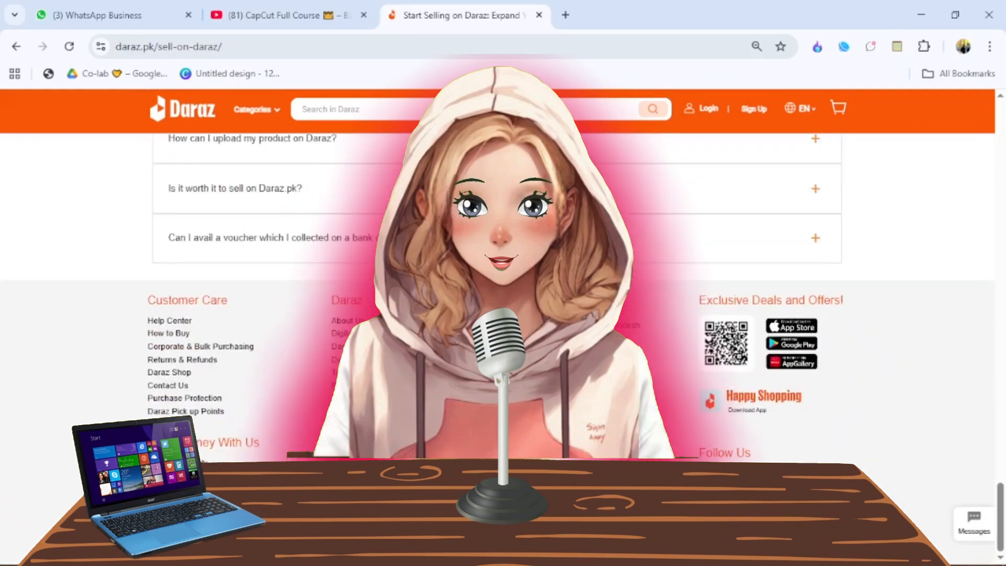
{"action": "scroll", "coordinate": [498, 315], "scroll_direction": "up", "scroll_amount": 20}
{"action": "scroll", "coordinate": [498, 314], "scroll_direction": "down", "scroll_amount": 12}
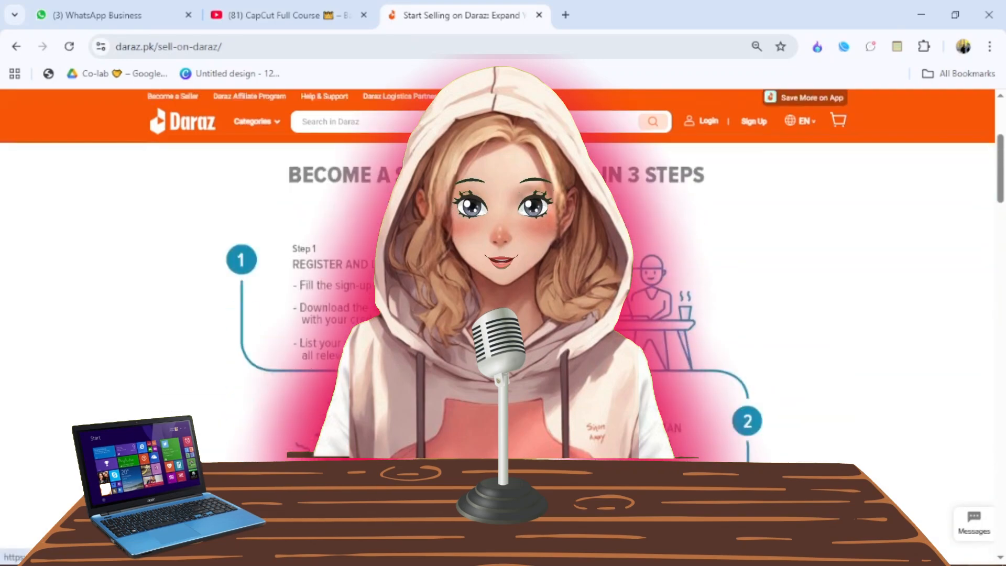
{"action": "key", "text": "ctrl+w"}
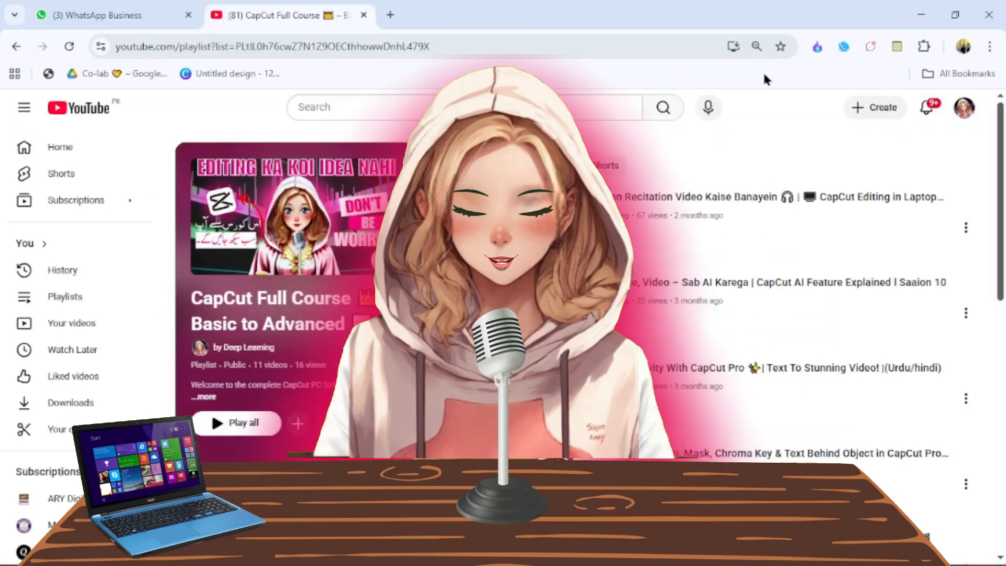
{"action": "scroll", "coordinate": [725, 269], "scroll_direction": "down", "scroll_amount": 6}
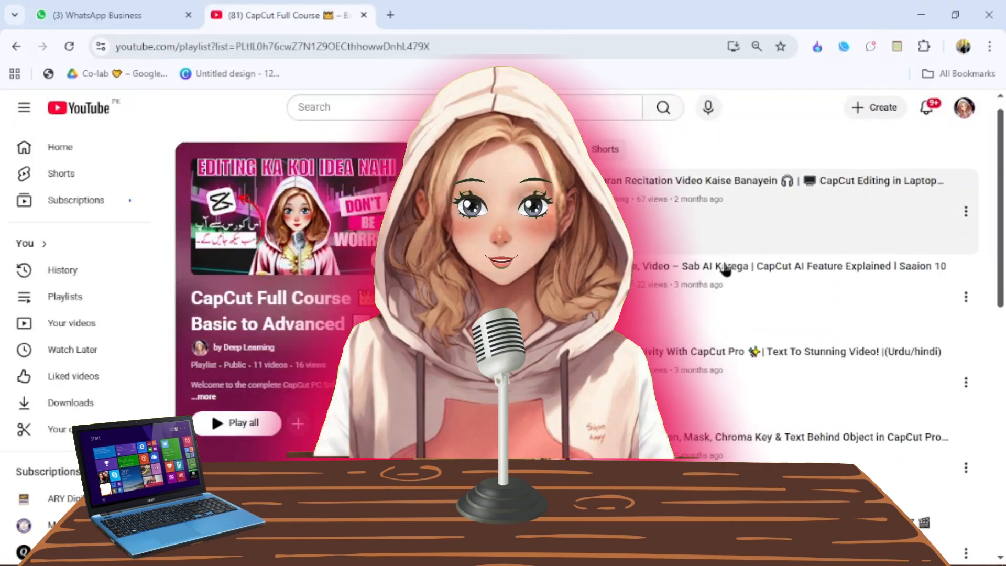
{"action": "scroll", "coordinate": [725, 269], "scroll_direction": "down", "scroll_amount": 5}
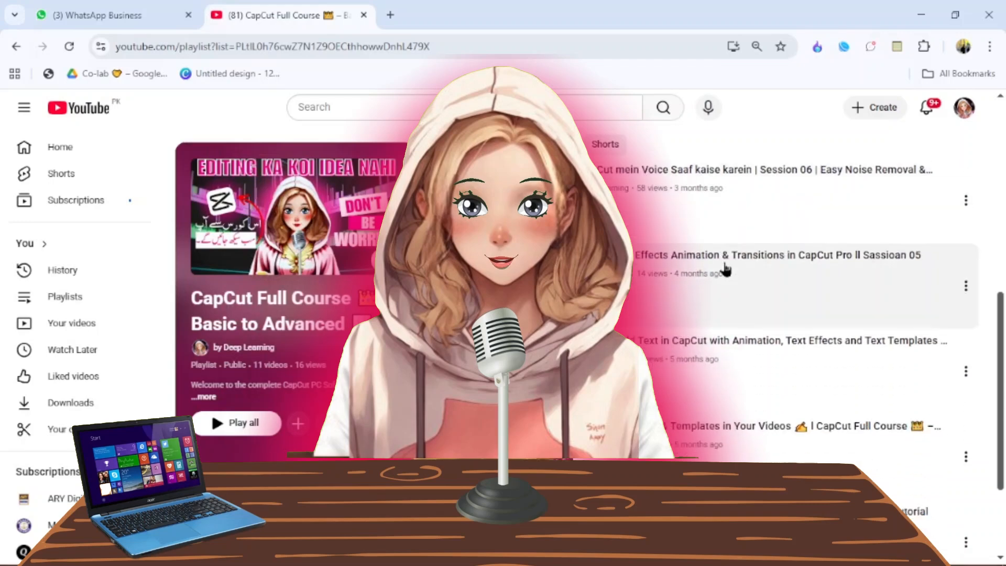
{"action": "scroll", "coordinate": [725, 269], "scroll_direction": "up", "scroll_amount": 3}
{"action": "scroll", "coordinate": [725, 269], "scroll_direction": "up", "scroll_amount": 4}
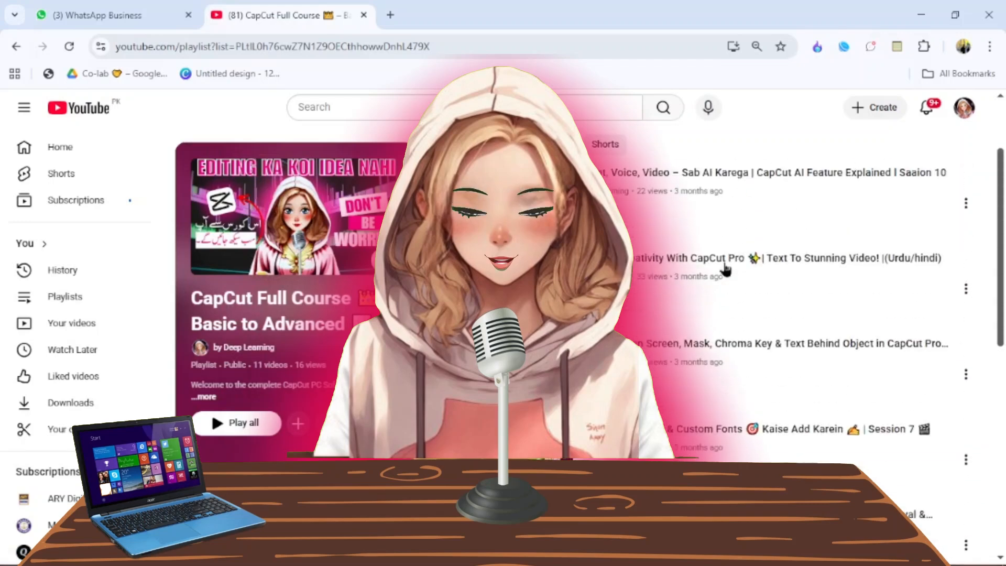
{"action": "scroll", "coordinate": [725, 269], "scroll_direction": "up", "scroll_amount": 2}
{"action": "scroll", "coordinate": [725, 269], "scroll_direction": "down", "scroll_amount": 2}
{"action": "scroll", "coordinate": [725, 269], "scroll_direction": "down", "scroll_amount": 2}
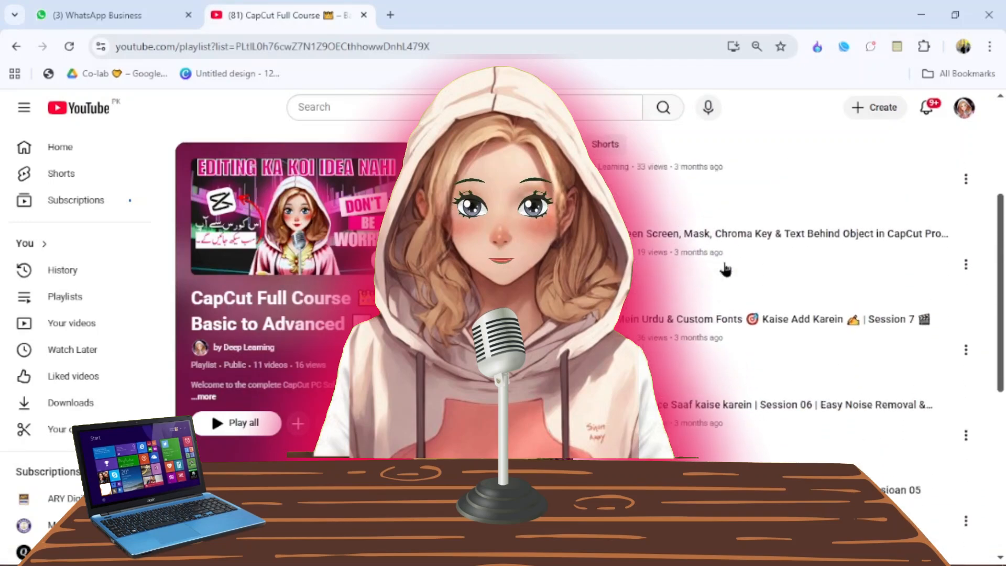
{"action": "scroll", "coordinate": [725, 268], "scroll_direction": "up", "scroll_amount": 4}
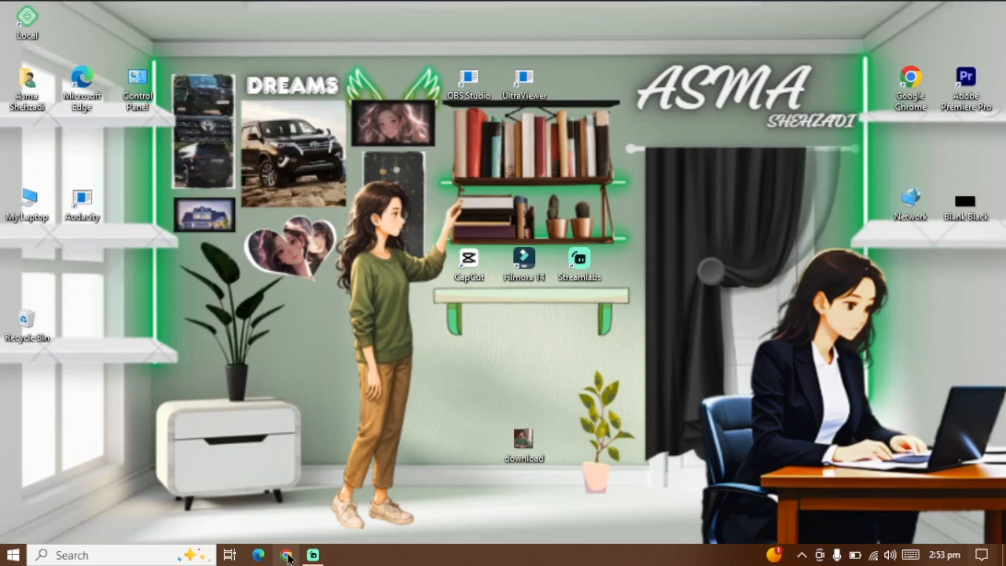
- Open Chrome with a profile and search Google for daraz sellar center
{"action": "left_click", "coordinate": [284, 555]}
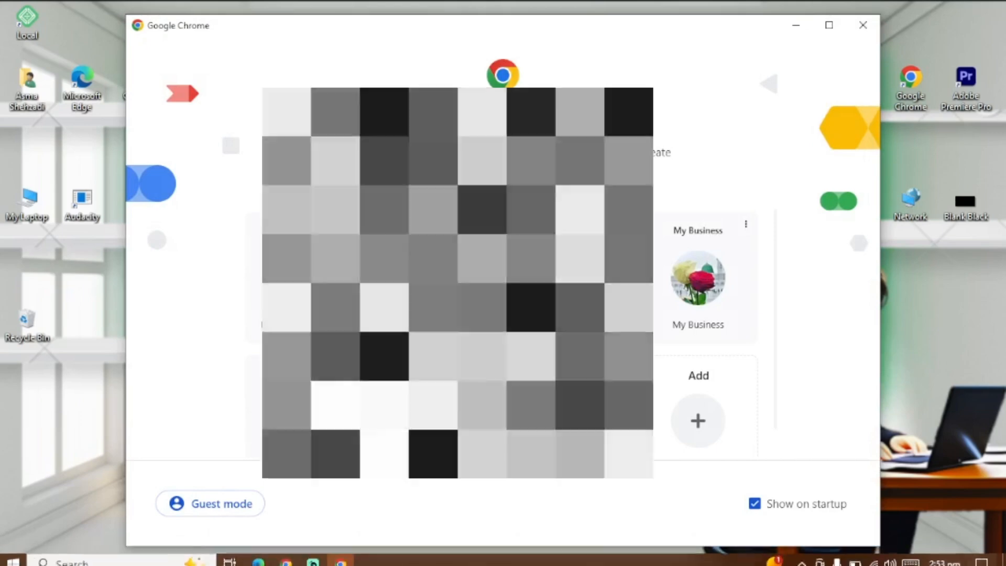
{"action": "left_click", "coordinate": [562, 415]}
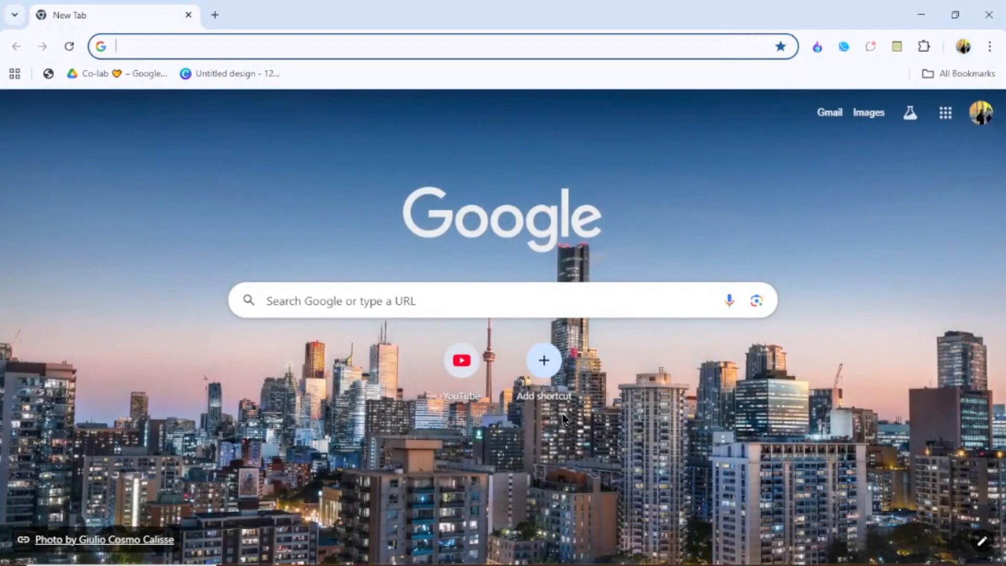
{"action": "type", "text": "daraz "}
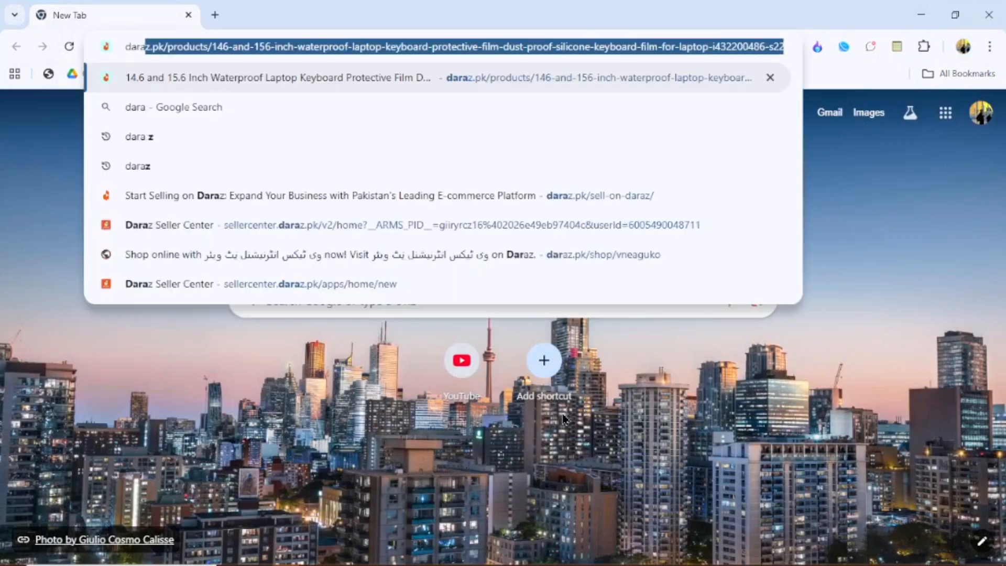
{"action": "type", "text": "sellar"}
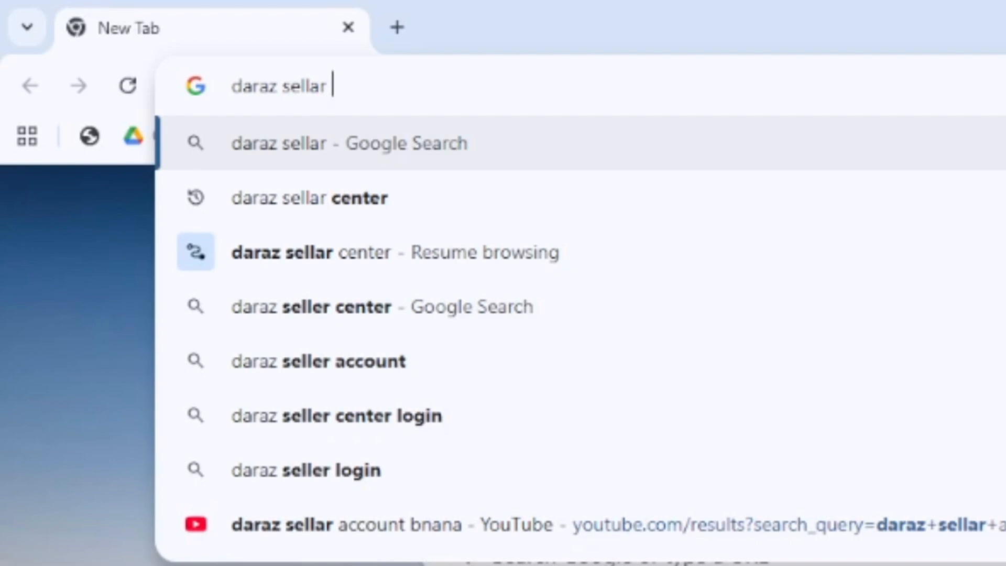
{"action": "left_click", "coordinate": [409, 208]}
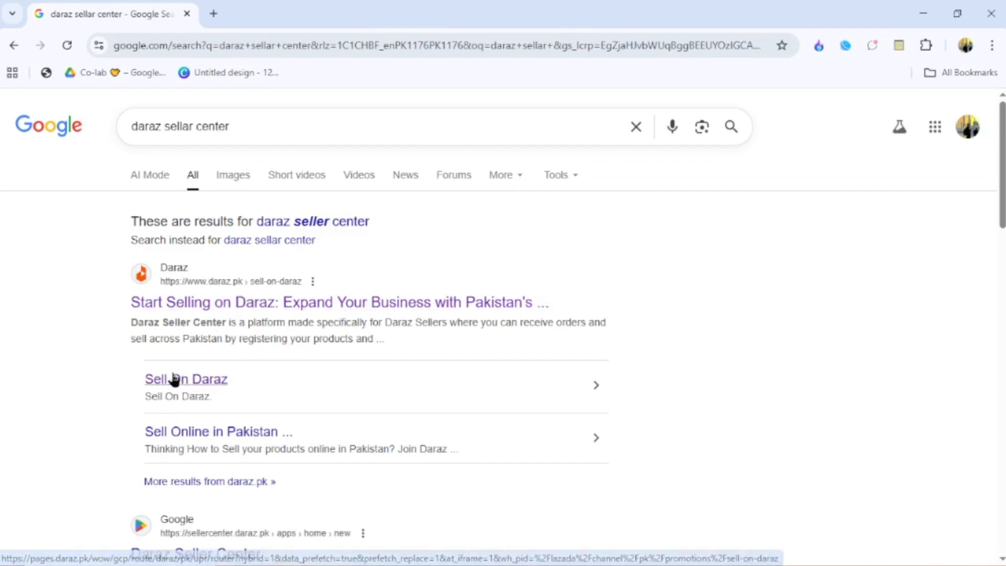
- Open the Start Selling on Daraz and Sell On Daraz results in new tabs, then switch to Start Selling
{"action": "scroll", "coordinate": [176, 385], "scroll_direction": "down", "scroll_amount": 9}
{"action": "scroll", "coordinate": [172, 378], "scroll_direction": "up", "scroll_amount": 9}
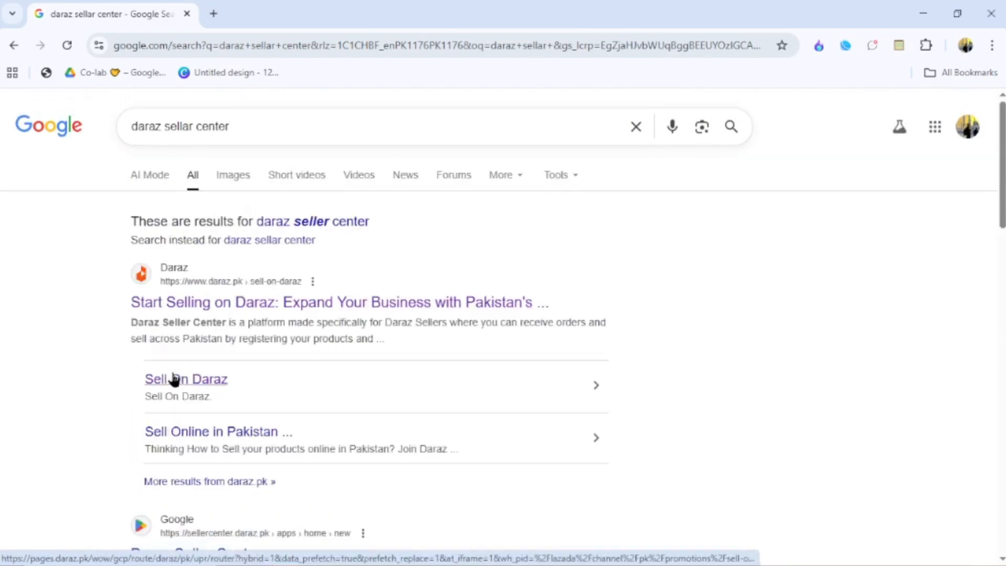
{"action": "middle_click", "coordinate": [219, 304]}
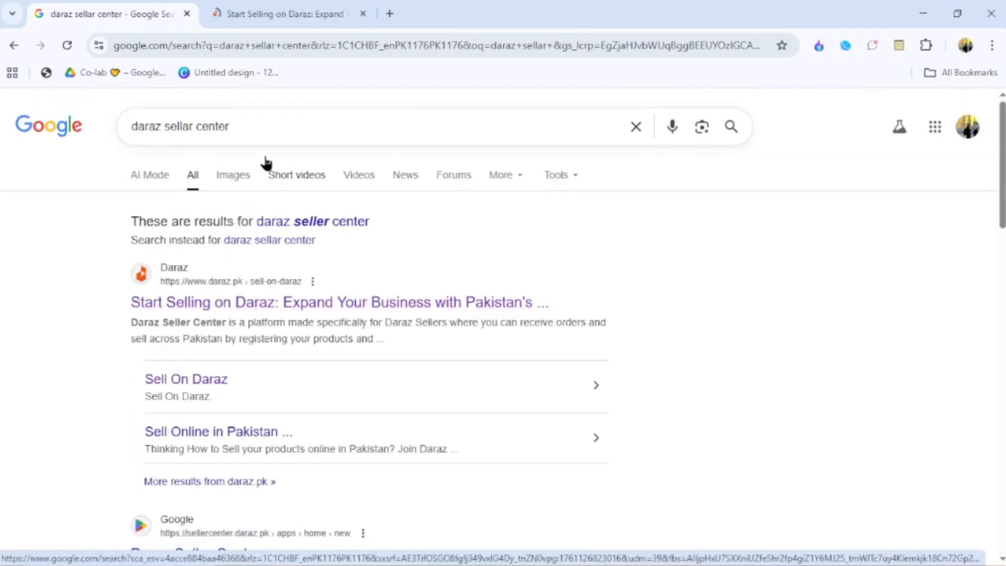
{"action": "middle_click", "coordinate": [182, 382]}
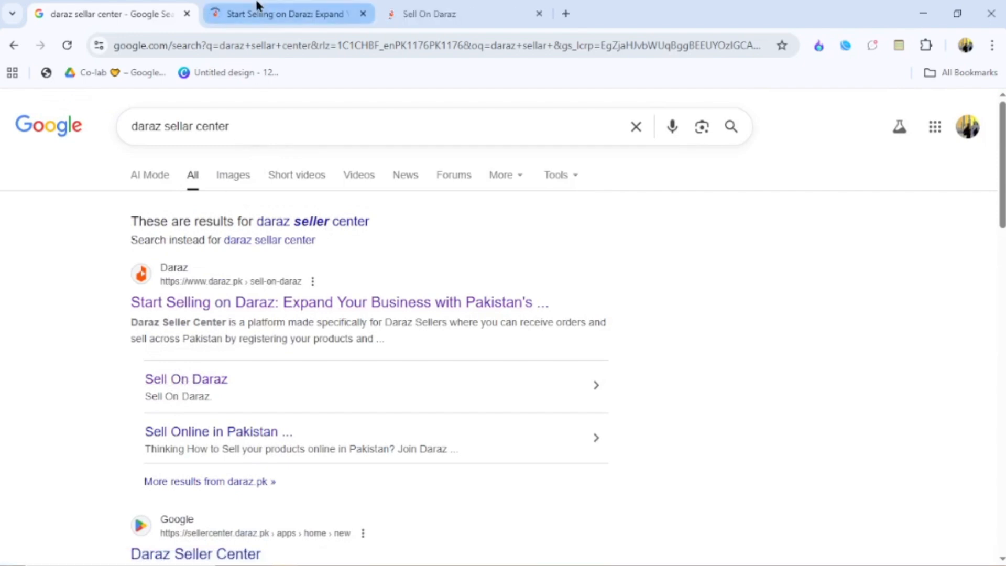
{"action": "left_click", "coordinate": [251, 14]}
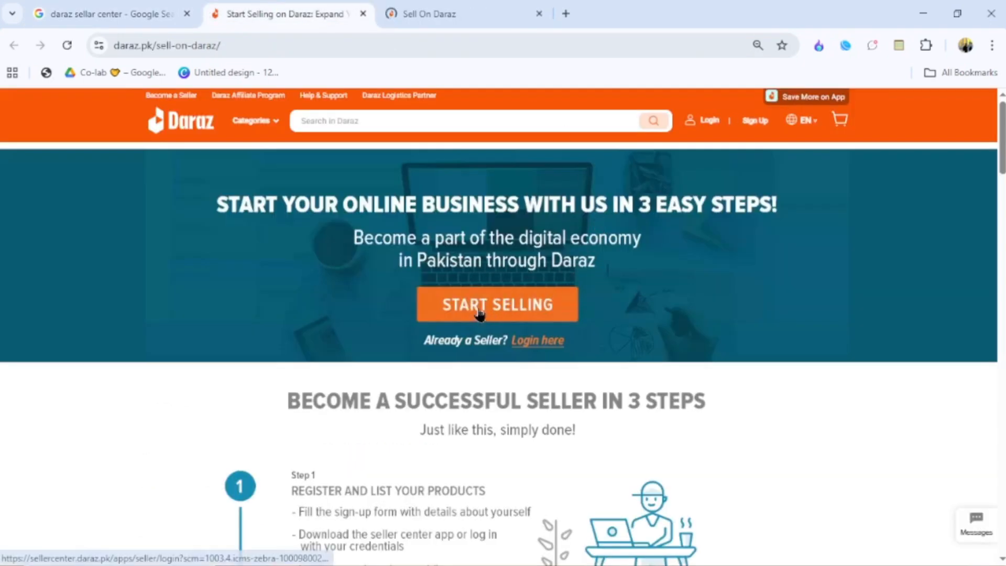
- Go to the seller login page via Start Selling and close the Sell On Daraz tab
{"action": "left_click", "coordinate": [497, 308]}
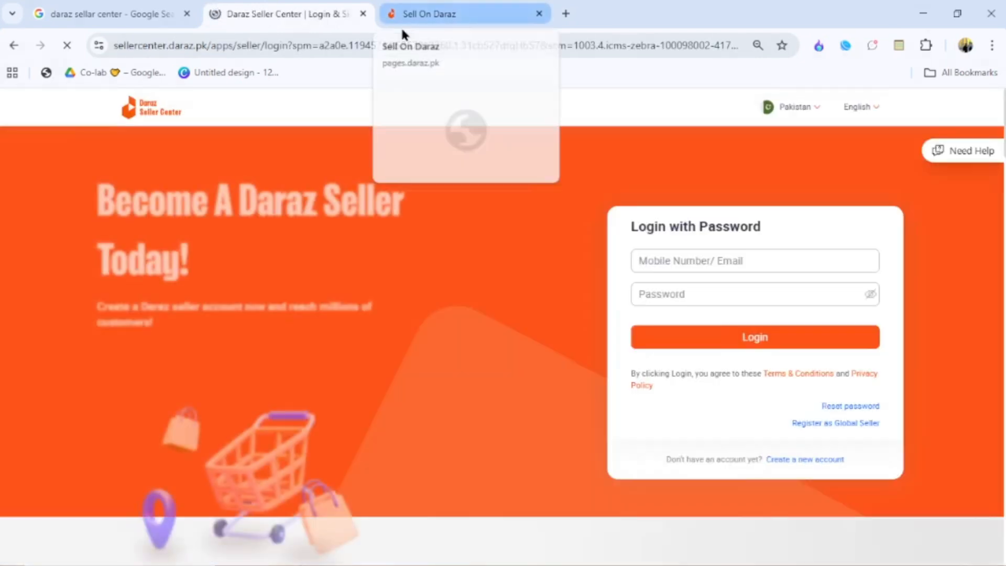
{"action": "left_click", "coordinate": [686, 263]}
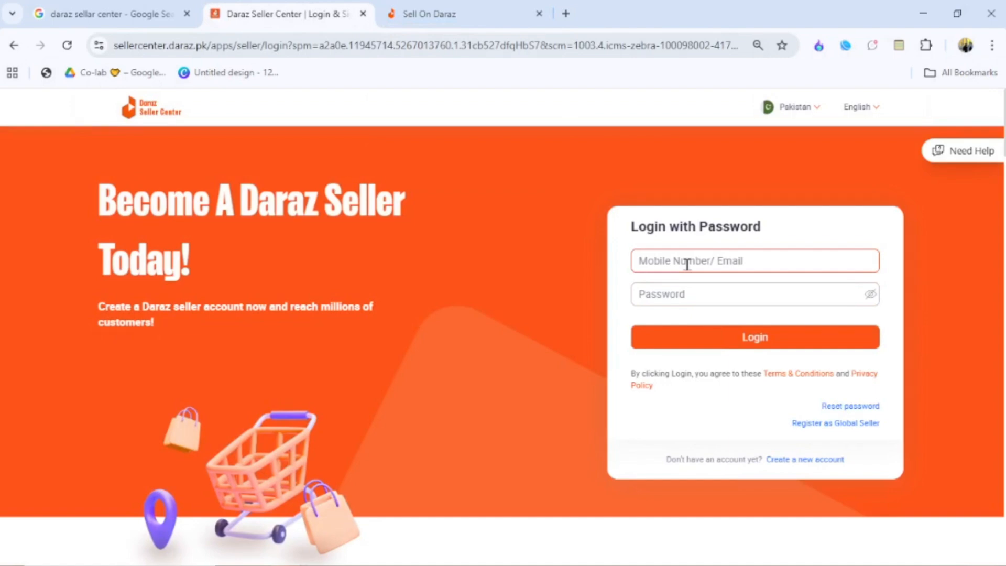
{"action": "left_click", "coordinate": [496, 7]}
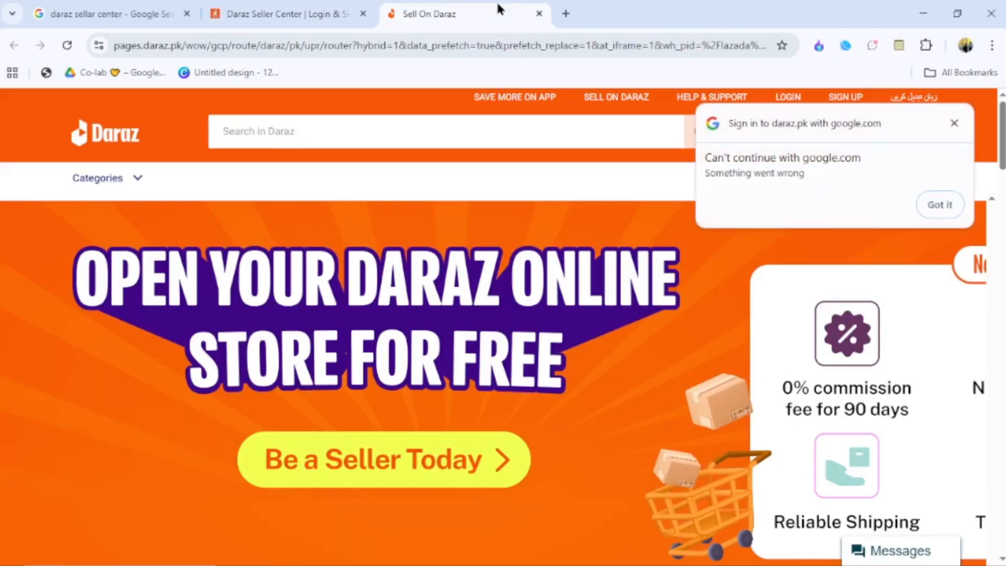
{"action": "left_click", "coordinate": [538, 14]}
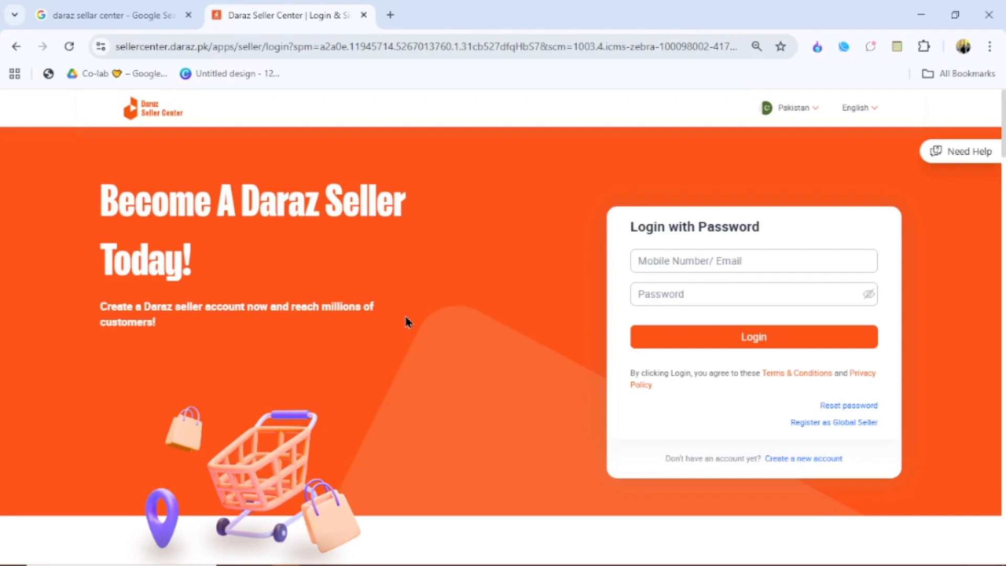
{"action": "left_click", "coordinate": [684, 261]}
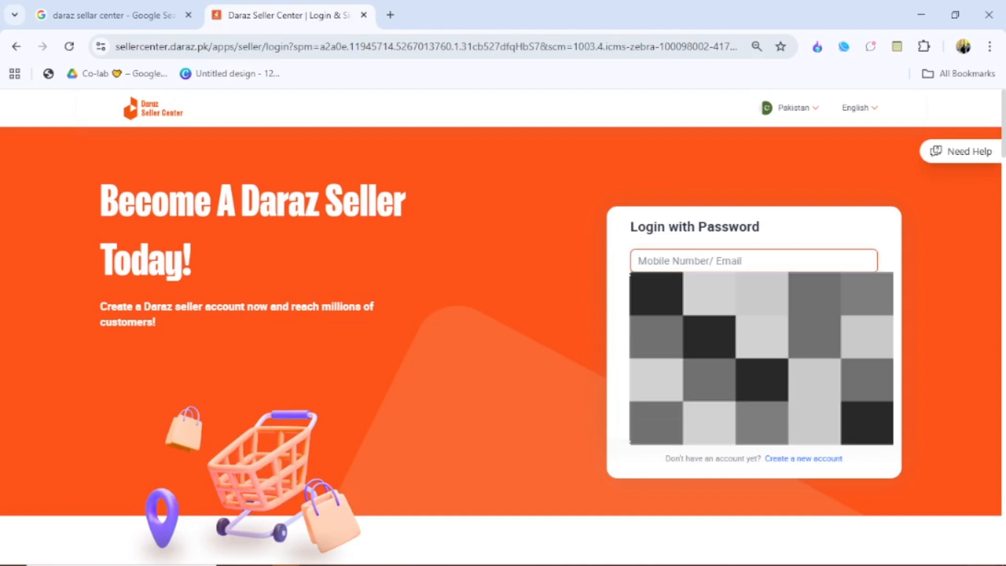
{"action": "left_click", "coordinate": [662, 294]}
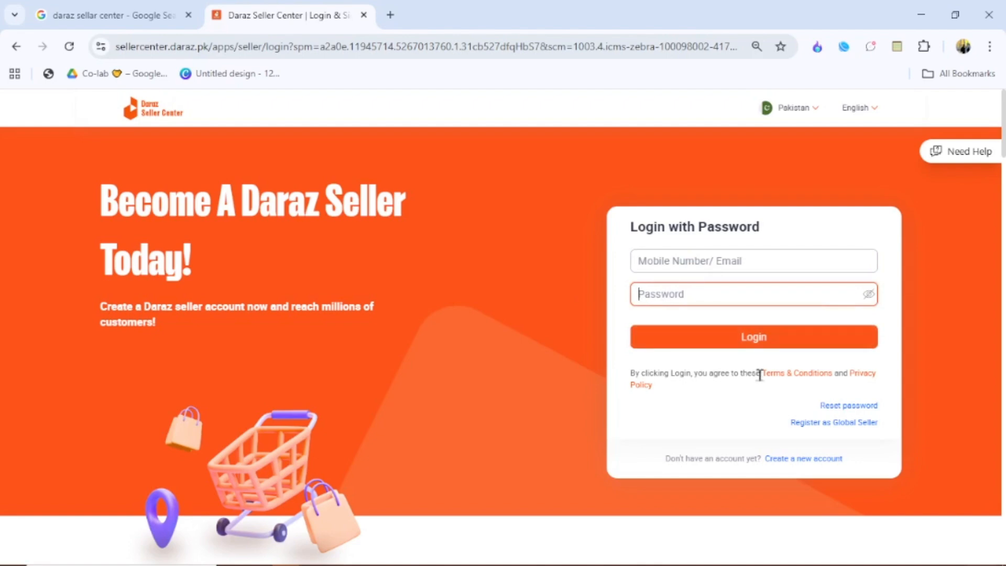
{"action": "left_click", "coordinate": [799, 457]}
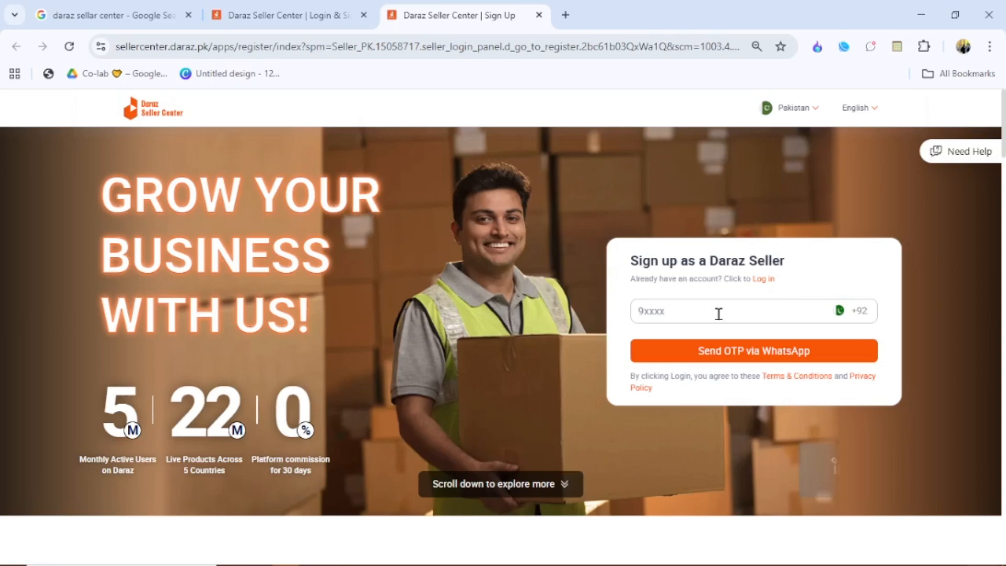
{"action": "left_click", "coordinate": [541, 18]}
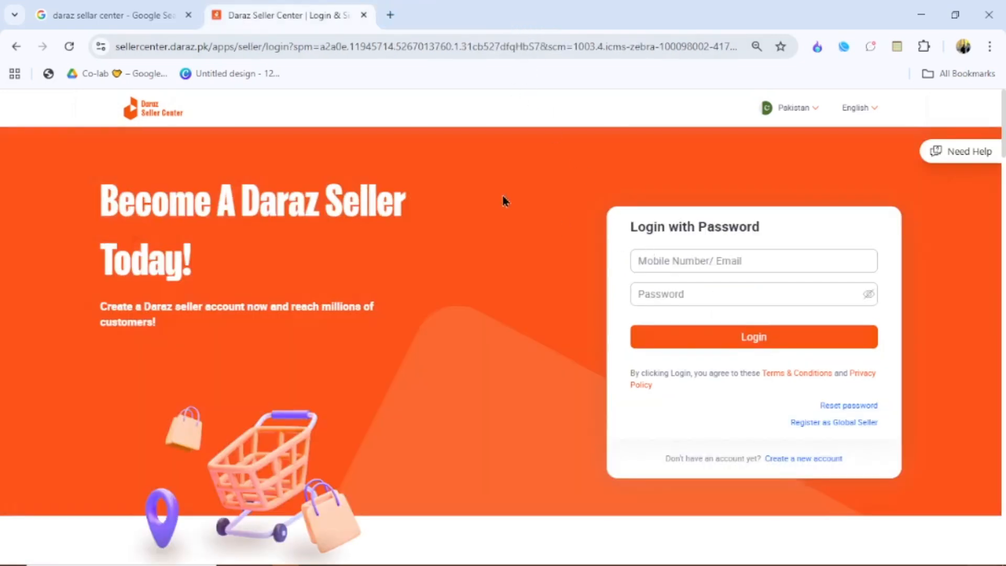
- Log in to Seller Center with the account's mobile number and password
{"action": "left_click", "coordinate": [702, 258]}
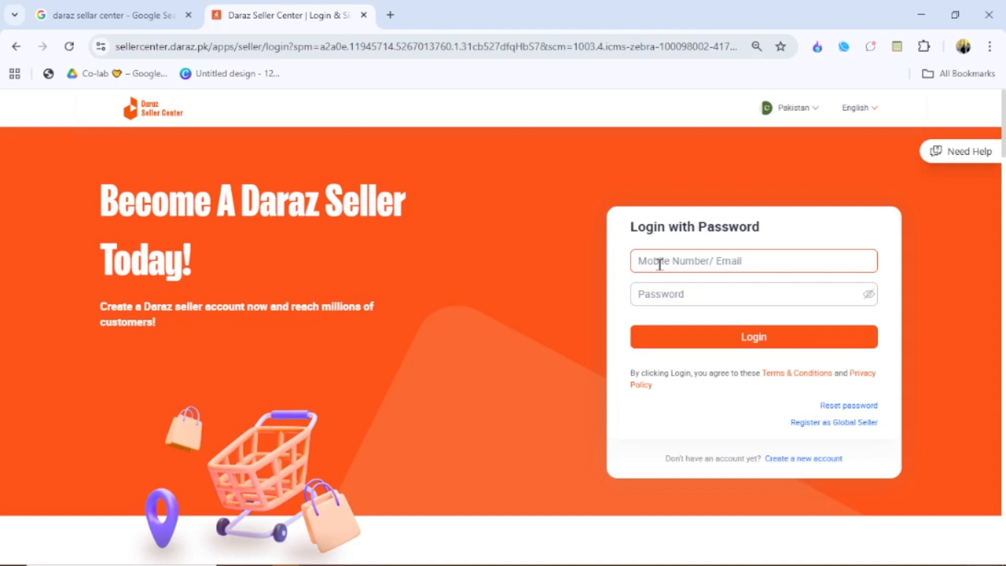
{"action": "left_click", "coordinate": [669, 293]}
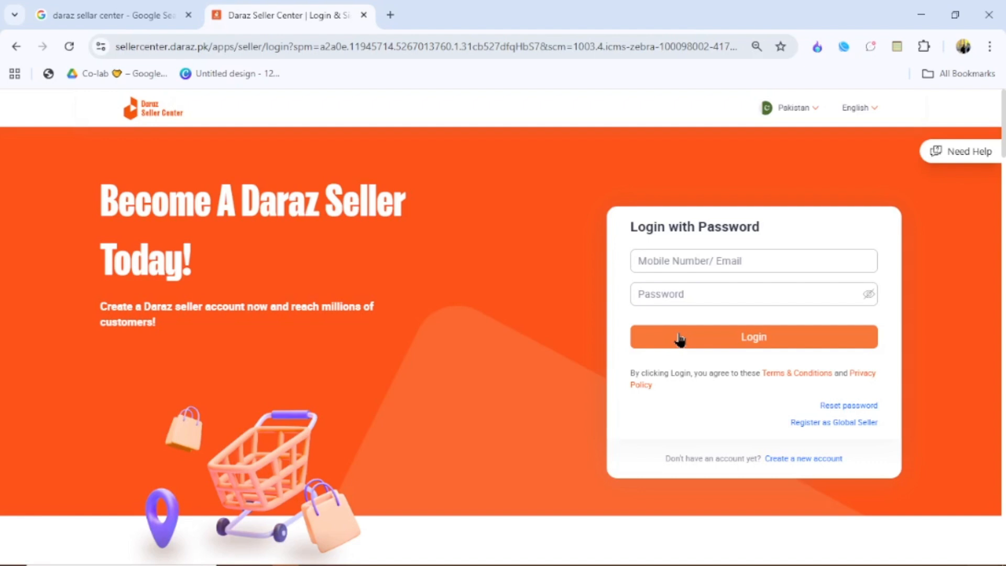
{"action": "left_click", "coordinate": [680, 261]}
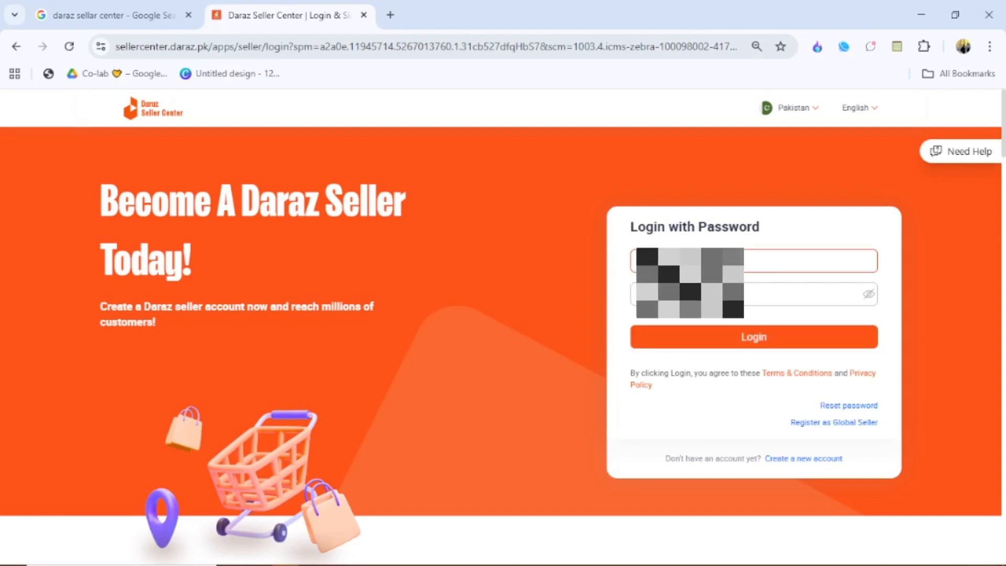
{"action": "left_click", "coordinate": [690, 261]}
{"action": "left_click", "coordinate": [697, 296]}
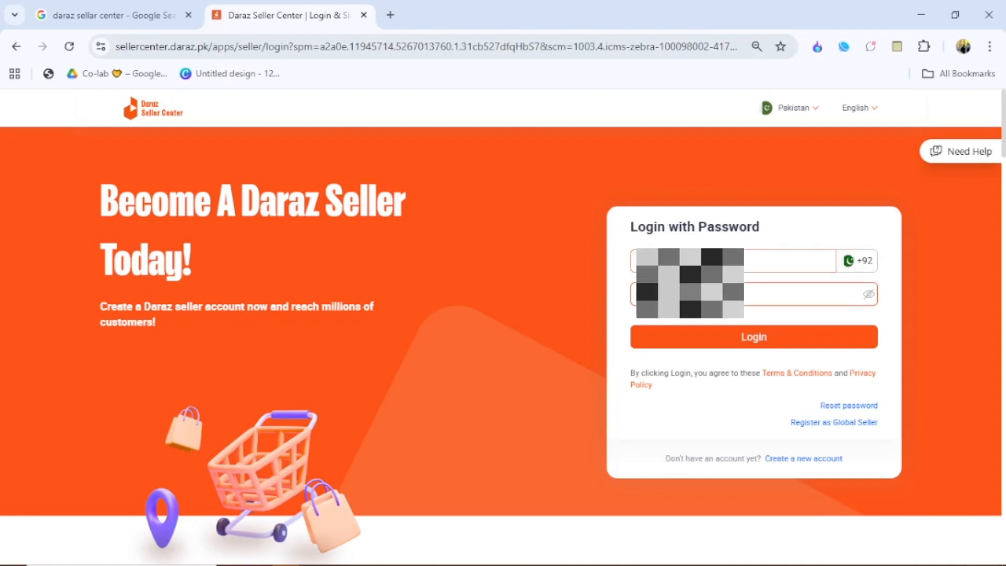
{"action": "left_click", "coordinate": [697, 294]}
{"action": "left_click", "coordinate": [683, 337]}
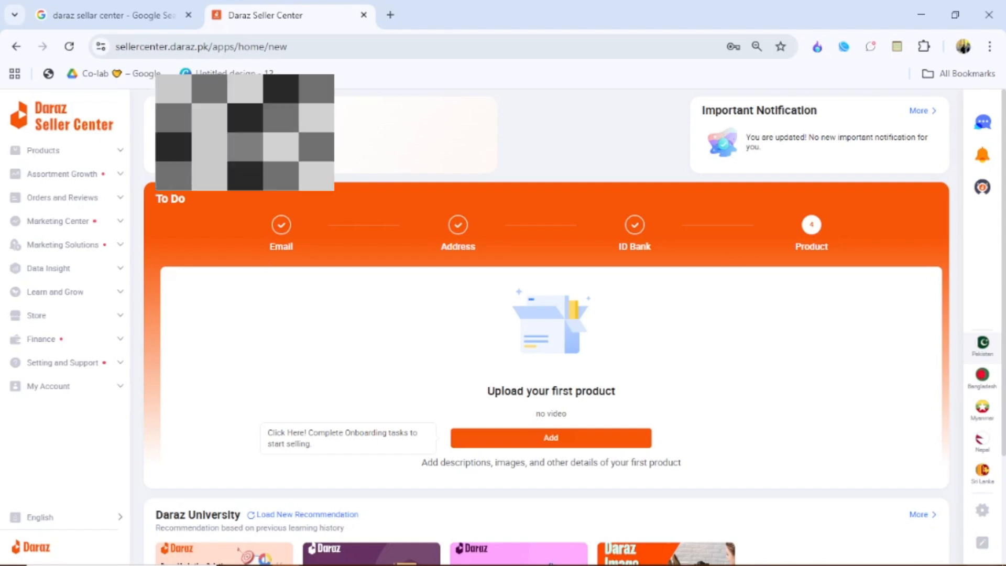
- Open the Email onboarding task's account settings in a new tab and return to the dashboard
{"action": "left_click", "coordinate": [281, 226]}
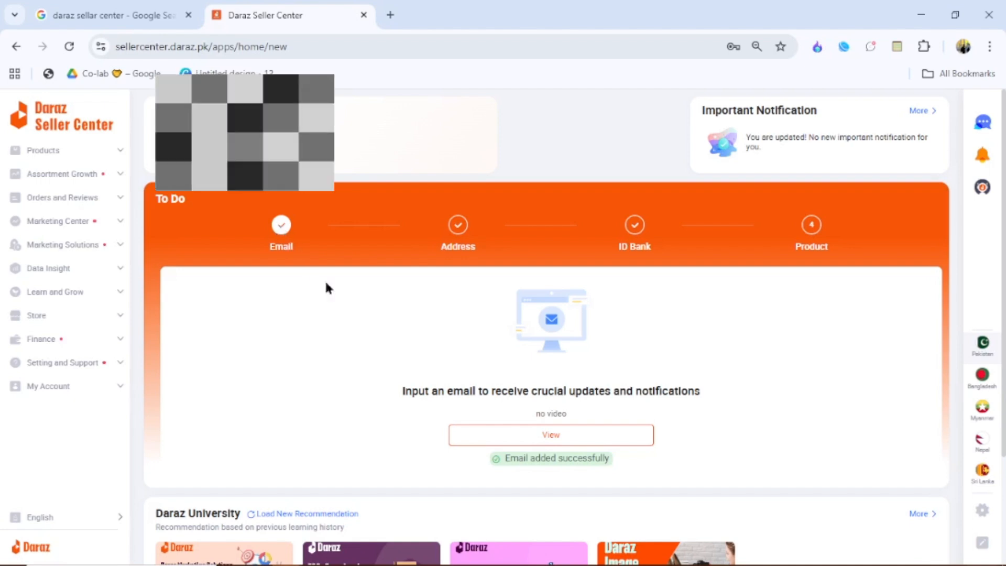
{"action": "left_click", "coordinate": [479, 433]}
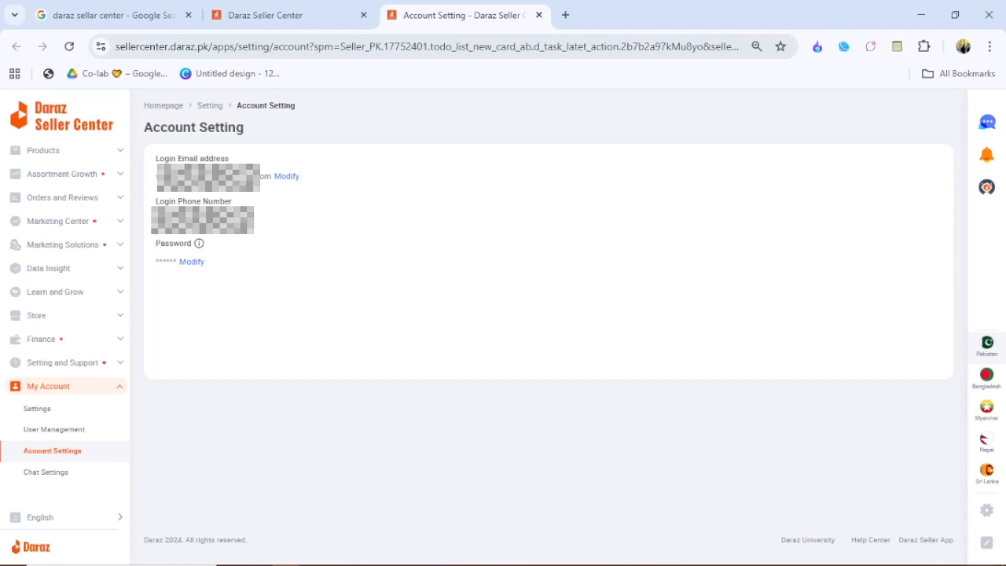
{"action": "left_click", "coordinate": [254, 14]}
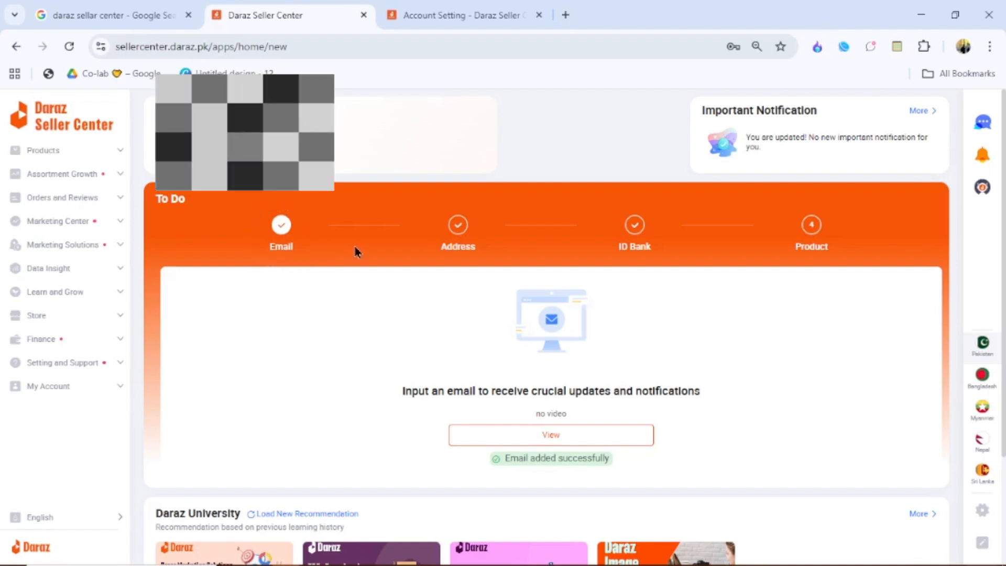
- Open the Address onboarding task's pick-up address page and close the account settings tab
{"action": "left_click", "coordinate": [459, 228]}
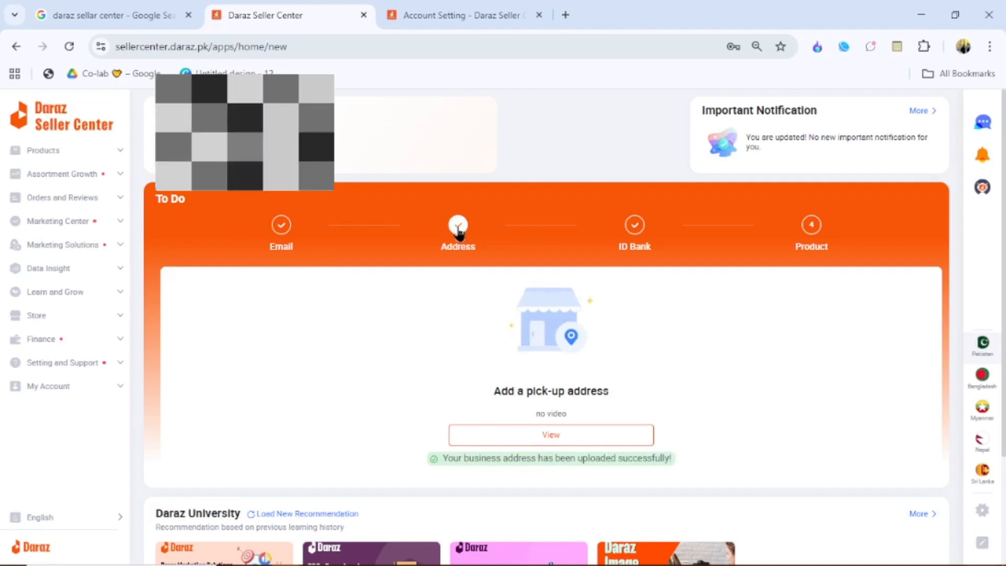
{"action": "left_click", "coordinate": [551, 436]}
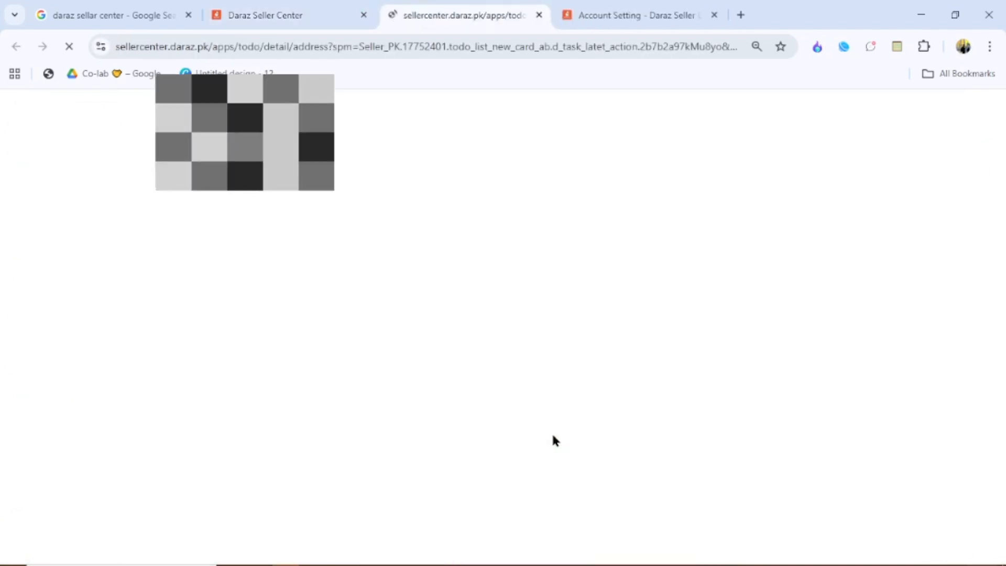
{"action": "left_click", "coordinate": [714, 15]}
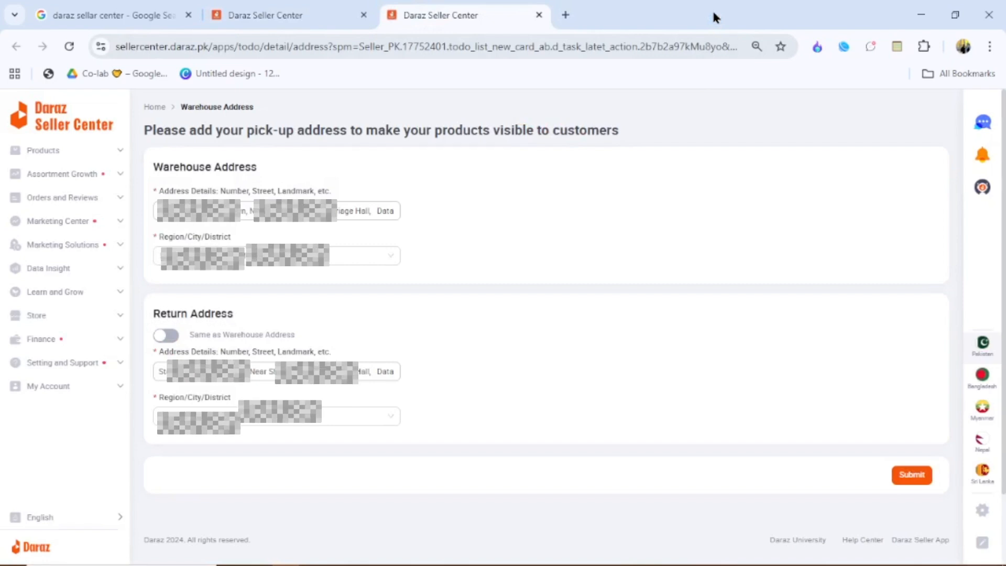
- Return to the dashboard and open the ID Bank onboarding task's business info and bank details page
{"action": "left_click", "coordinate": [175, 212]}
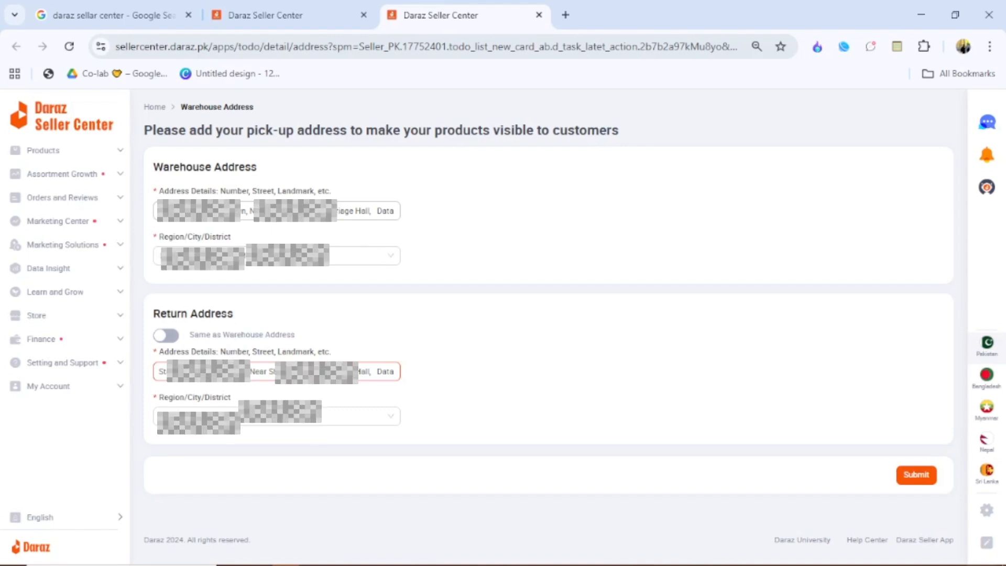
{"action": "left_click", "coordinate": [281, 7]}
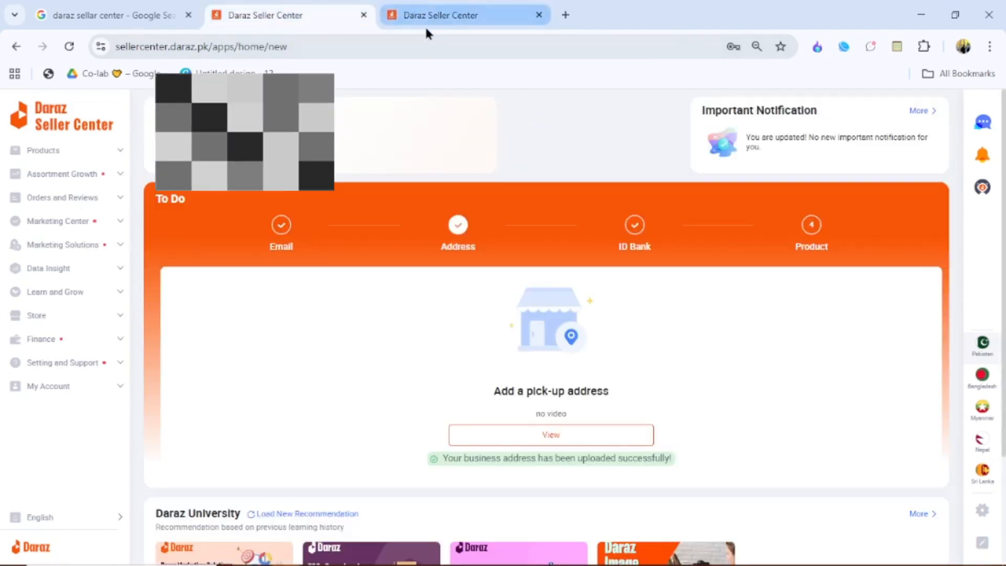
{"action": "left_click", "coordinate": [635, 226]}
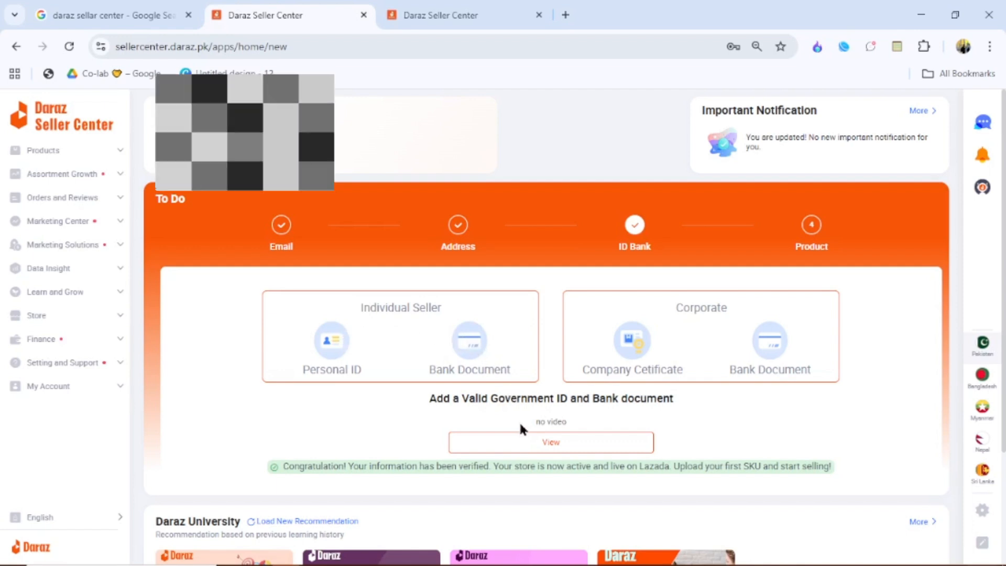
{"action": "left_click", "coordinate": [521, 443]}
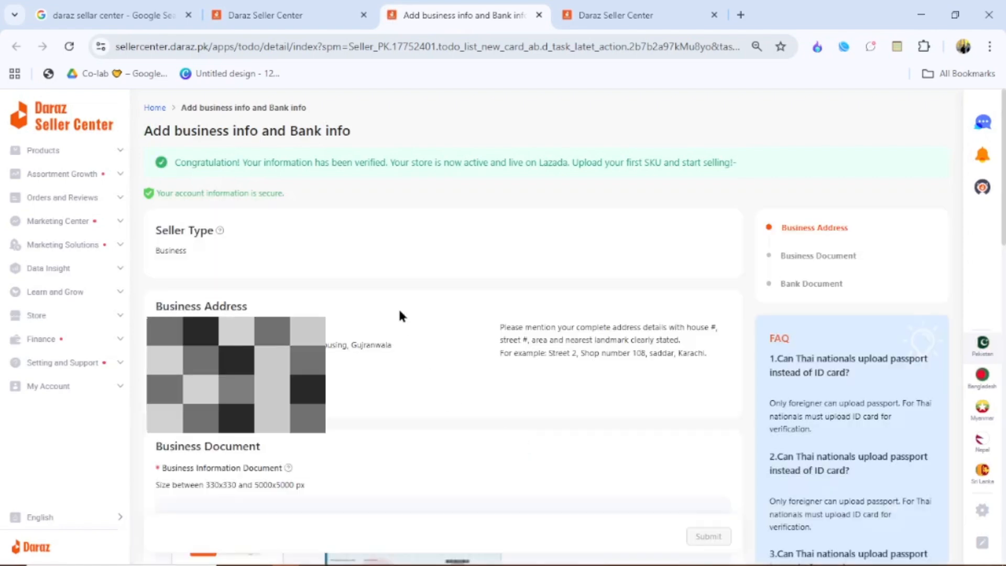
- Scroll through the business info page and preview the uploaded business information document
{"action": "scroll", "coordinate": [398, 306], "scroll_direction": "down", "scroll_amount": 1}
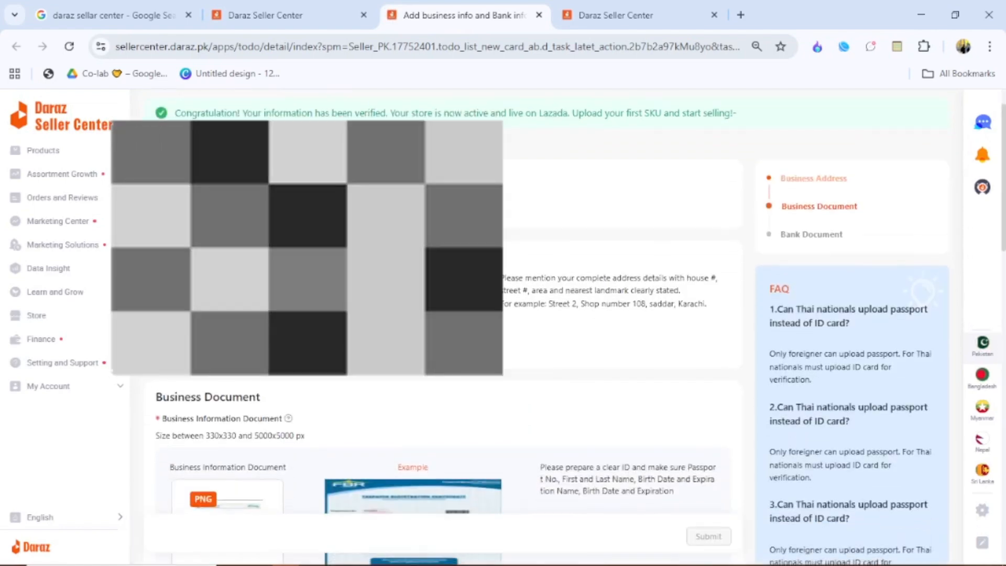
{"action": "scroll", "coordinate": [398, 307], "scroll_direction": "down", "scroll_amount": 1}
{"action": "scroll", "coordinate": [398, 307], "scroll_direction": "down", "scroll_amount": 1}
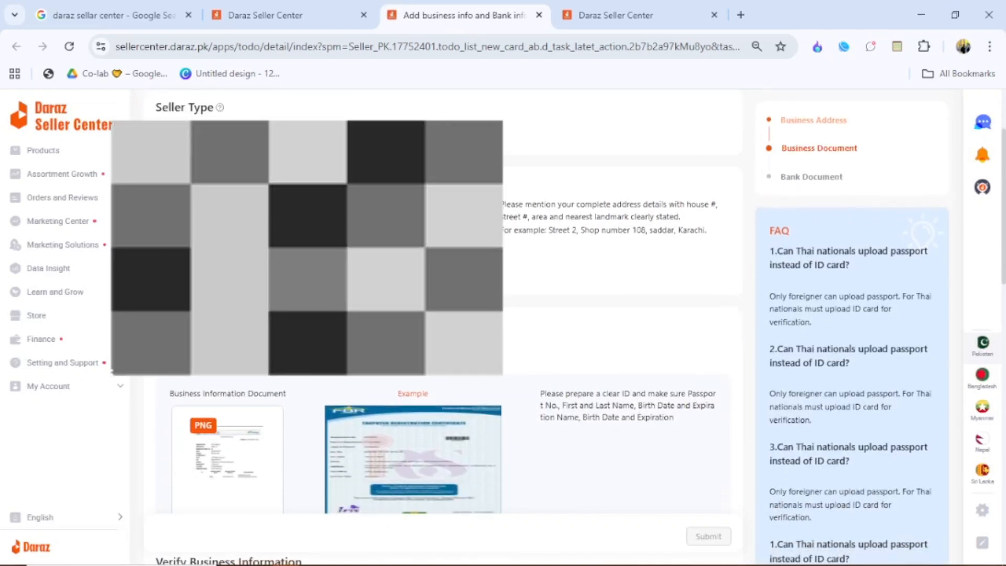
{"action": "scroll", "coordinate": [398, 307], "scroll_direction": "up", "scroll_amount": 2}
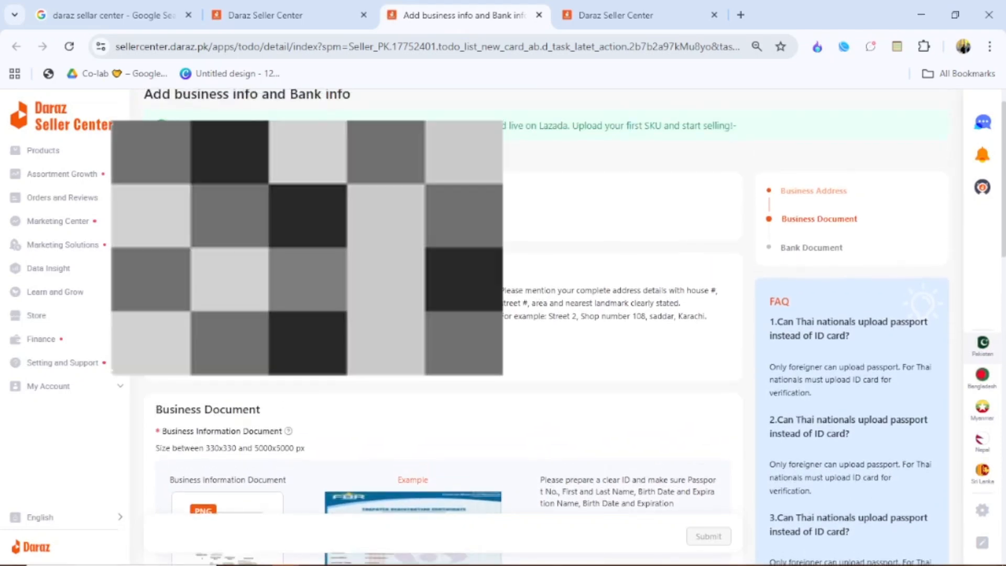
{"action": "scroll", "coordinate": [576, 314], "scroll_direction": "down", "scroll_amount": 2}
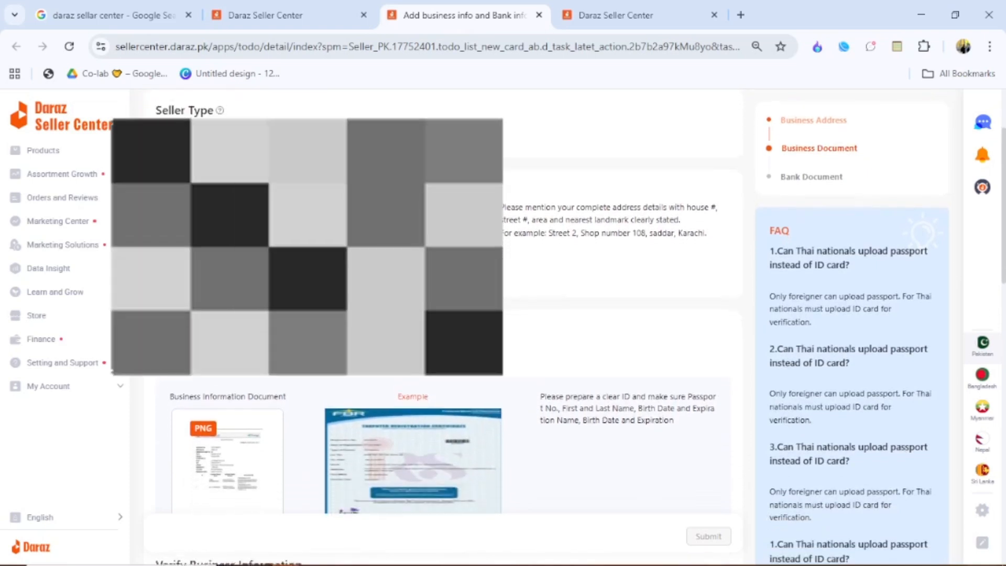
{"action": "scroll", "coordinate": [398, 307], "scroll_direction": "down", "scroll_amount": 1}
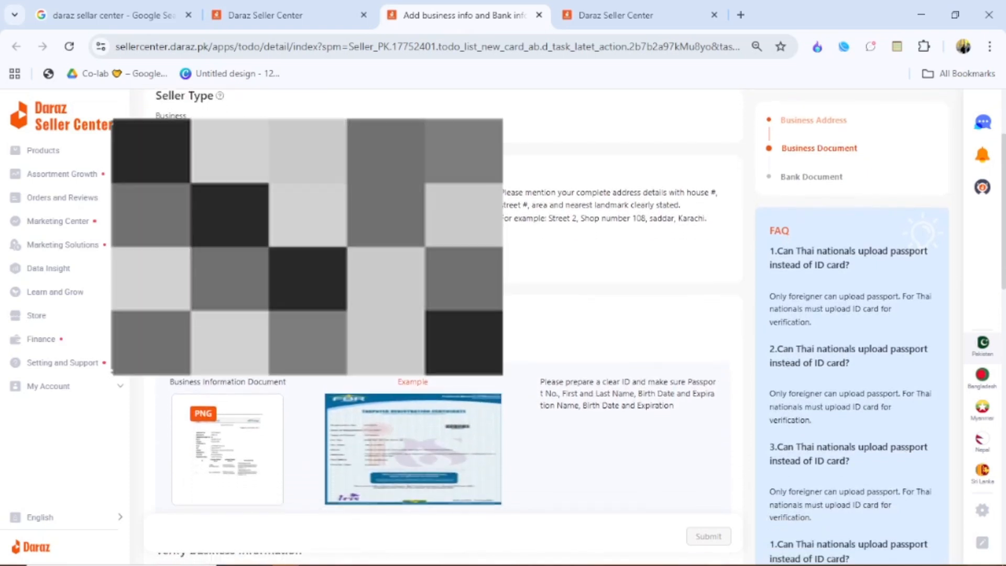
{"action": "scroll", "coordinate": [313, 262], "scroll_direction": "down", "scroll_amount": 4}
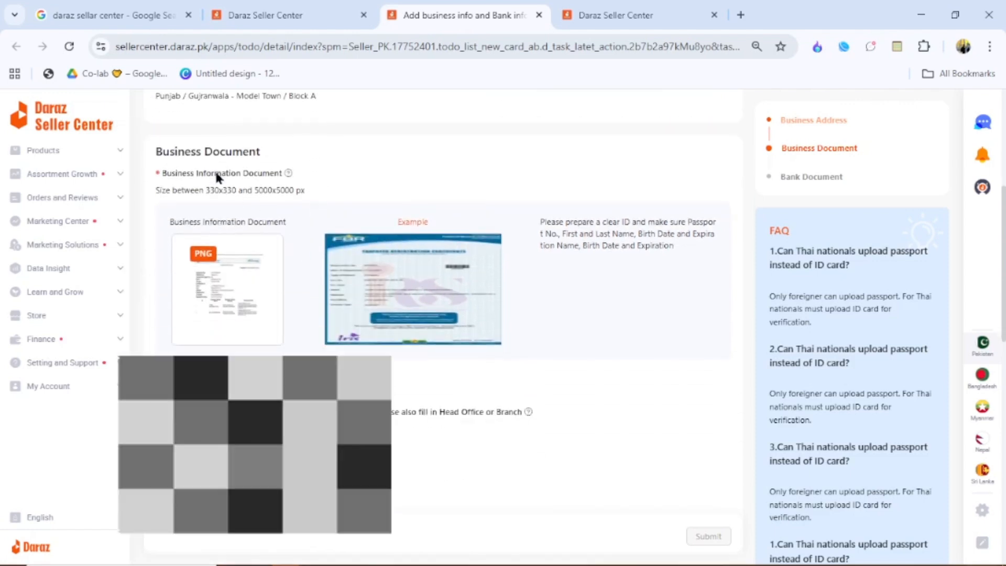
{"action": "mouse_move", "coordinate": [203, 269]}
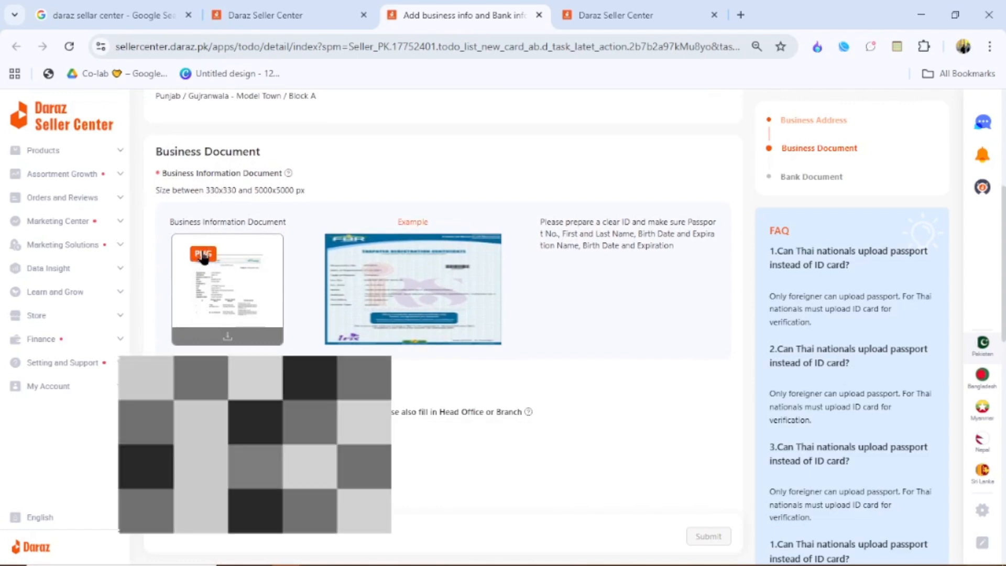
{"action": "mouse_move", "coordinate": [349, 276]}
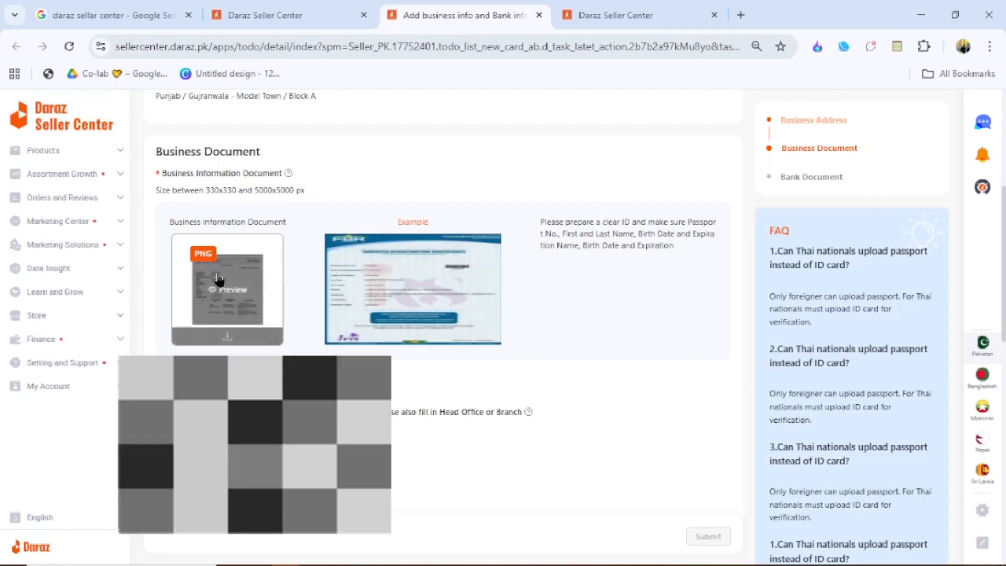
{"action": "left_click", "coordinate": [224, 290]}
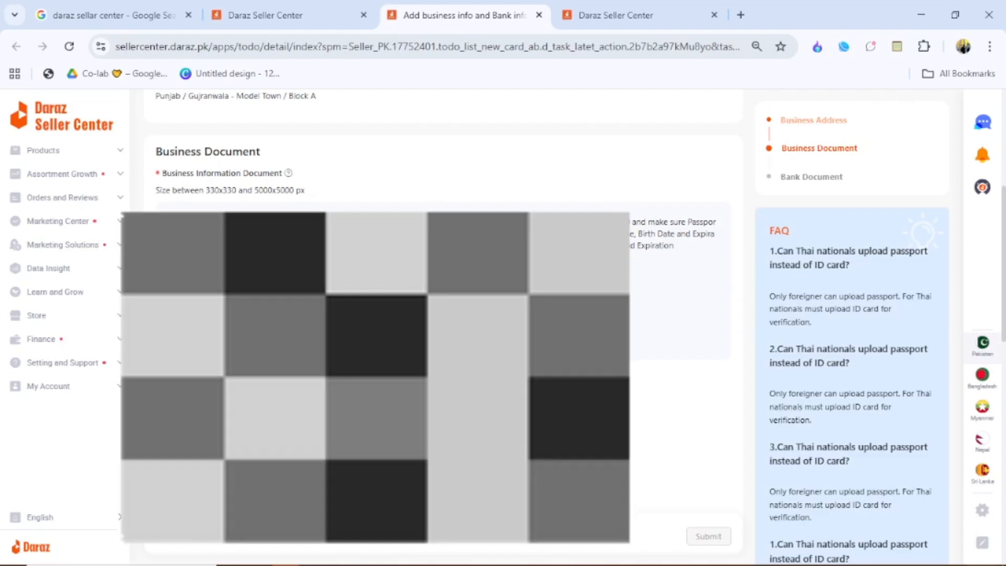
- Review the business verification details and preview the bank document example image
{"action": "scroll", "coordinate": [442, 325], "scroll_direction": "down", "scroll_amount": 3}
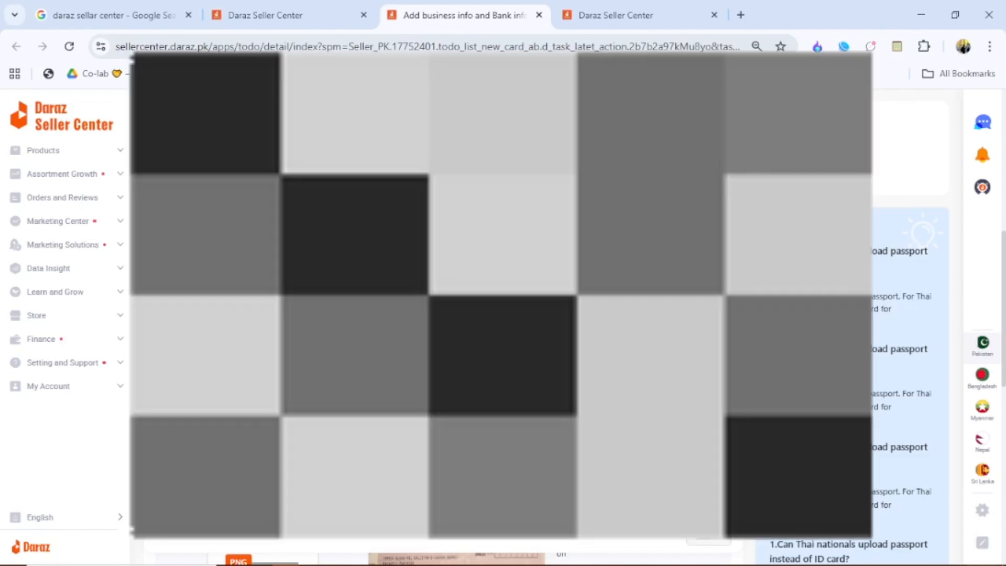
{"action": "scroll", "coordinate": [851, 315], "scroll_direction": "down", "scroll_amount": 2}
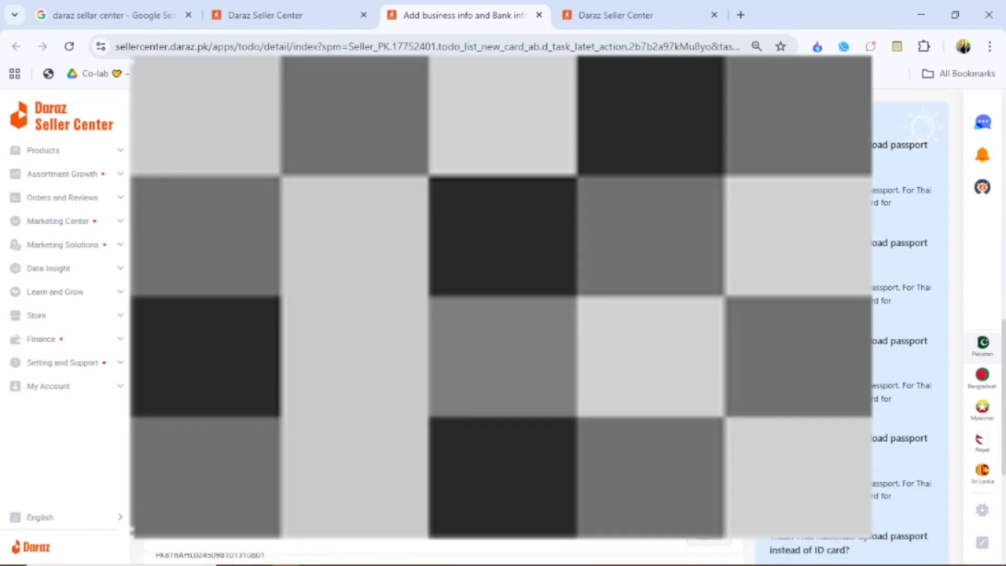
{"action": "scroll", "coordinate": [851, 315], "scroll_direction": "up", "scroll_amount": 2}
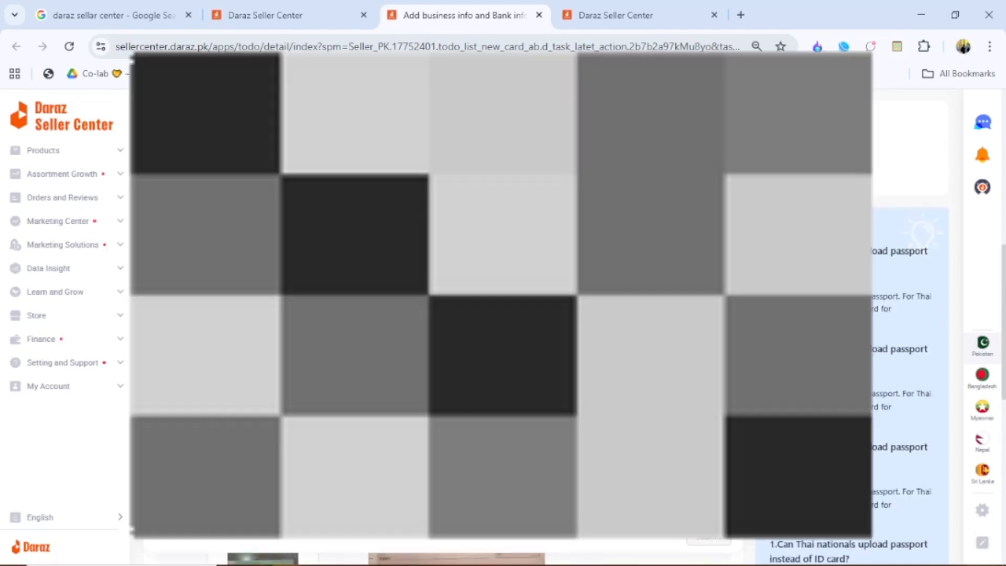
{"action": "scroll", "coordinate": [443, 315], "scroll_direction": "down", "scroll_amount": 3}
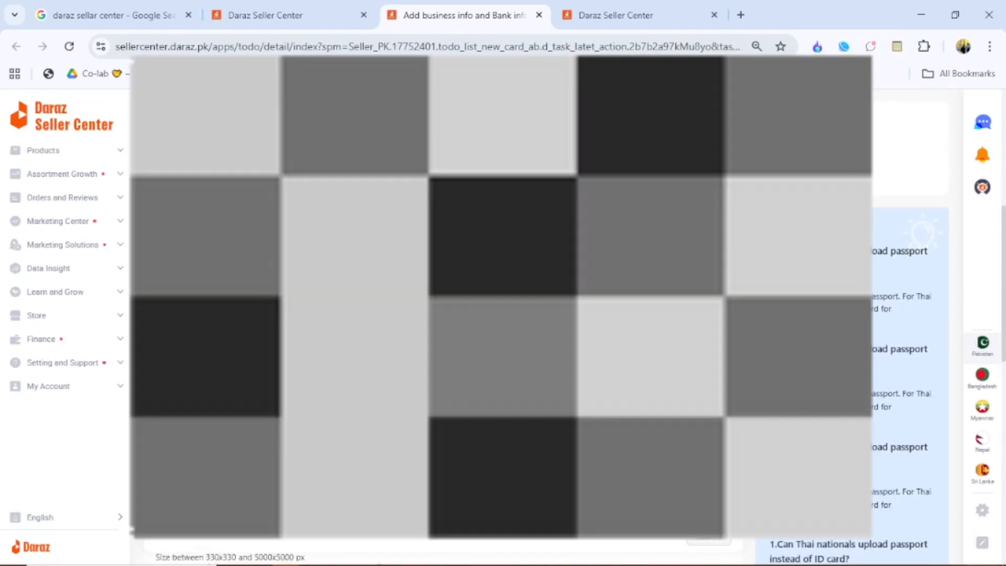
{"action": "scroll", "coordinate": [443, 315], "scroll_direction": "down", "scroll_amount": 3}
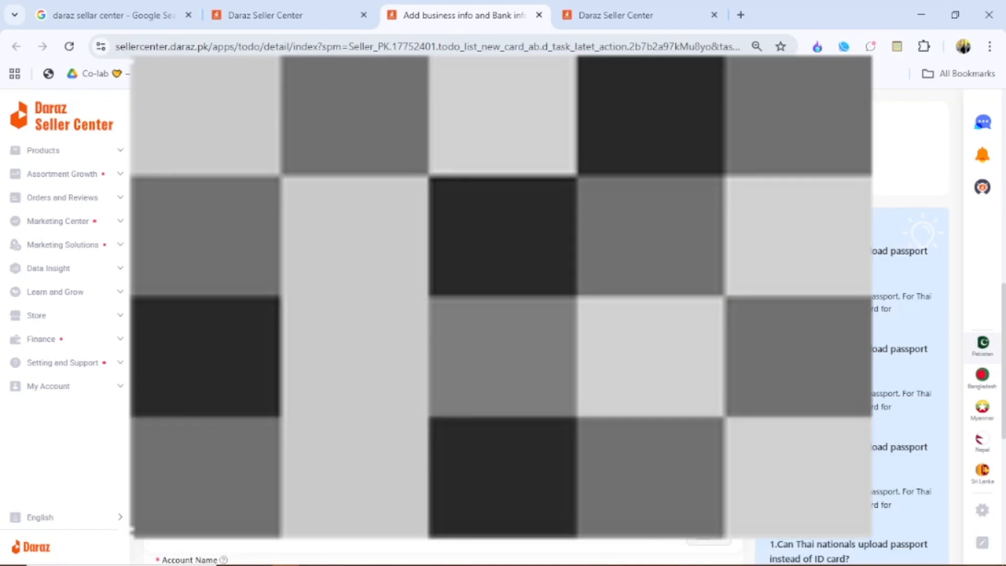
{"action": "scroll", "coordinate": [443, 315], "scroll_direction": "down", "scroll_amount": 2}
{"action": "scroll", "coordinate": [443, 314], "scroll_direction": "up", "scroll_amount": 6}
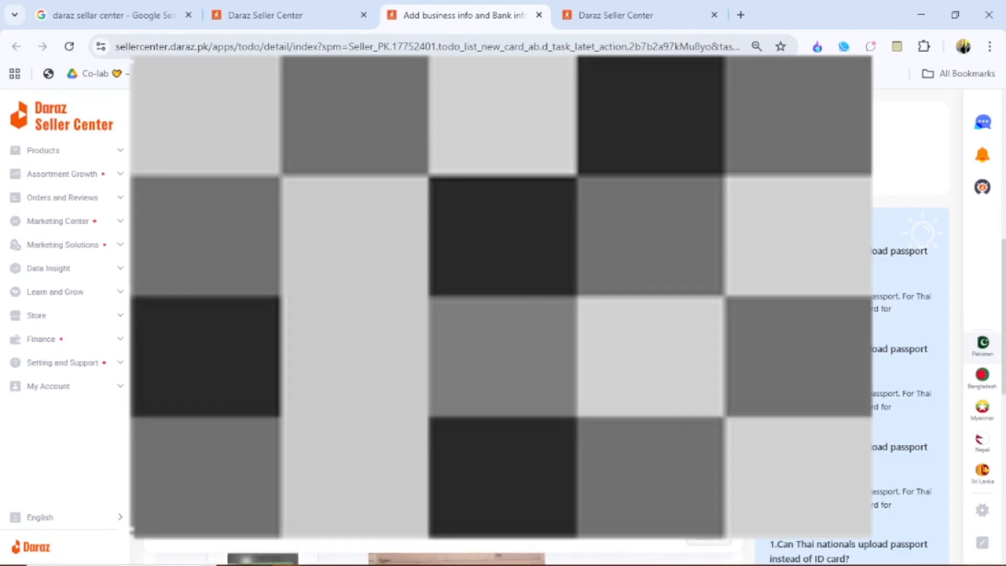
{"action": "scroll", "coordinate": [503, 314], "scroll_direction": "down", "scroll_amount": 2}
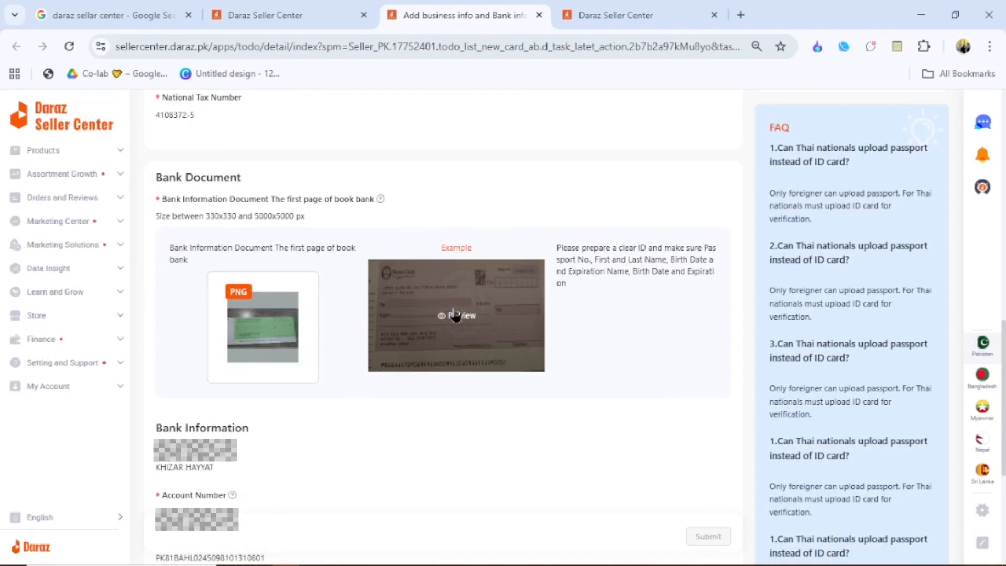
{"action": "left_click", "coordinate": [455, 315]}
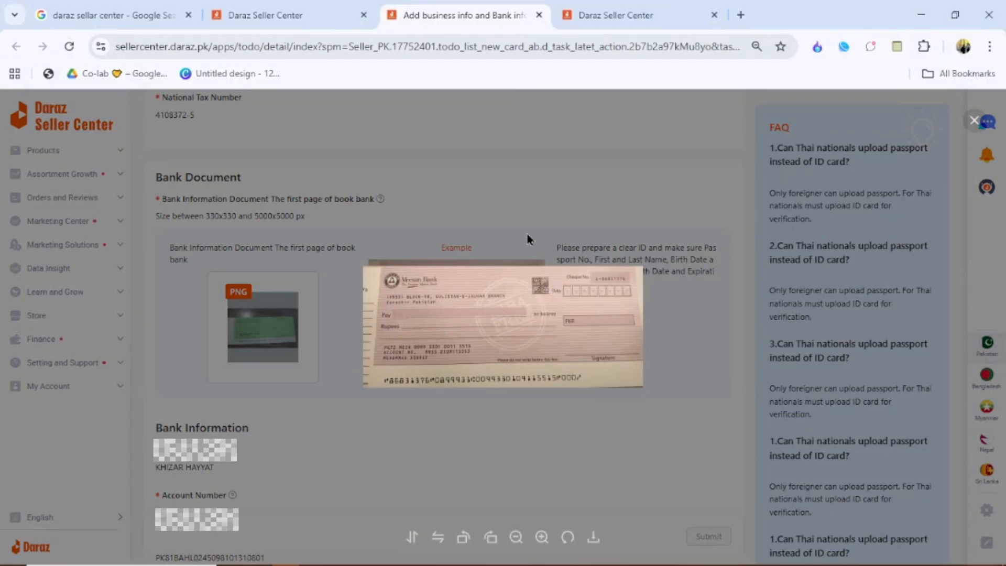
{"action": "left_click", "coordinate": [452, 194]}
- Scroll through the remaining business and bank information on the page
{"action": "scroll", "coordinate": [451, 294], "scroll_direction": "down", "scroll_amount": 3}
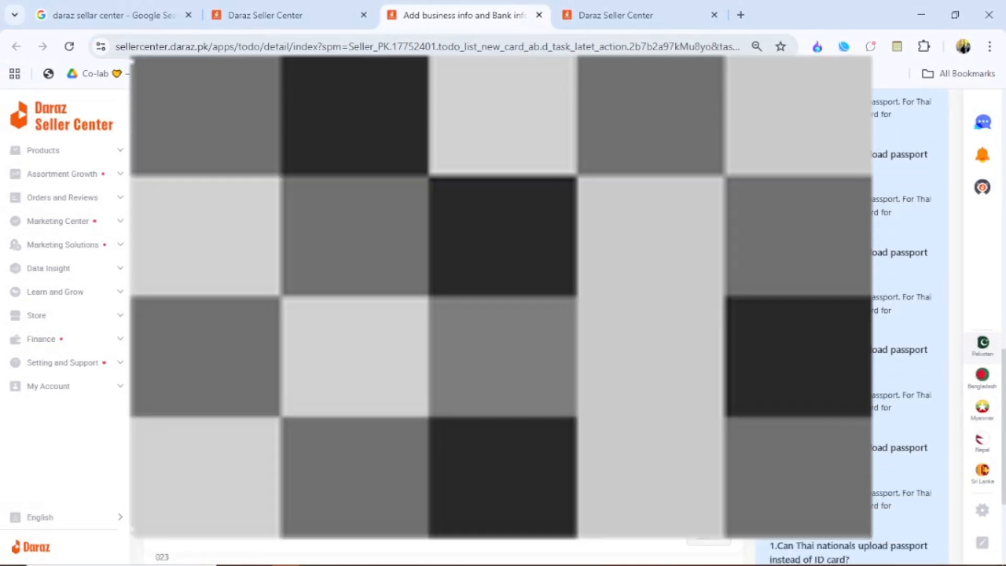
{"action": "scroll", "coordinate": [451, 293], "scroll_direction": "down", "scroll_amount": 2}
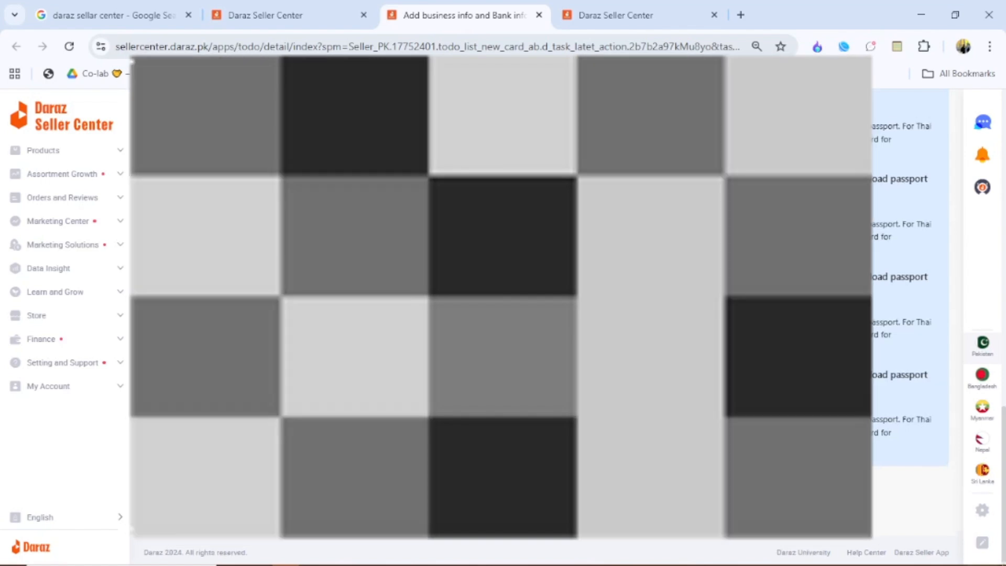
{"action": "scroll", "coordinate": [909, 315], "scroll_direction": "up", "scroll_amount": 2}
{"action": "scroll", "coordinate": [908, 315], "scroll_direction": "up", "scroll_amount": 2}
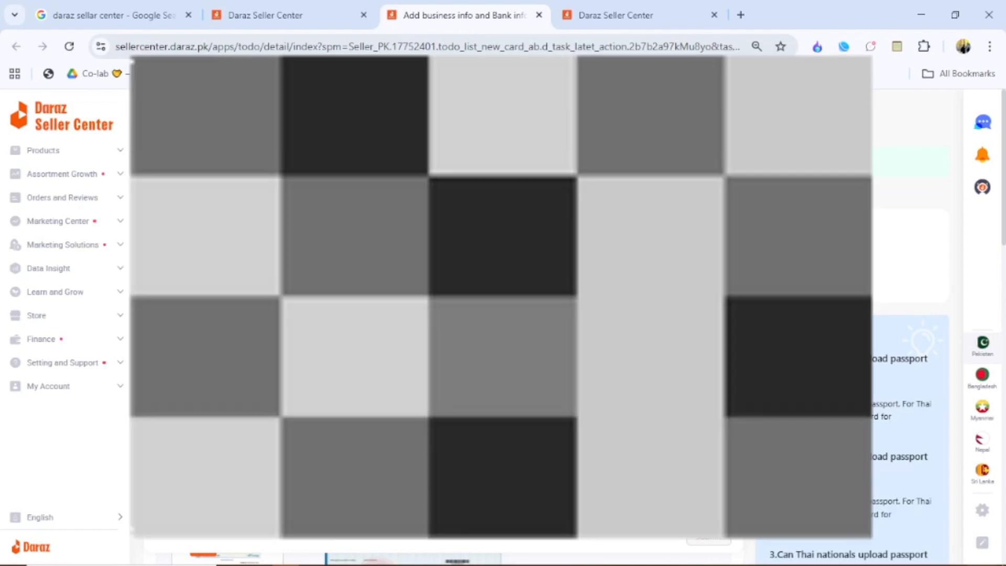
{"action": "scroll", "coordinate": [539, 314], "scroll_direction": "down", "scroll_amount": 3}
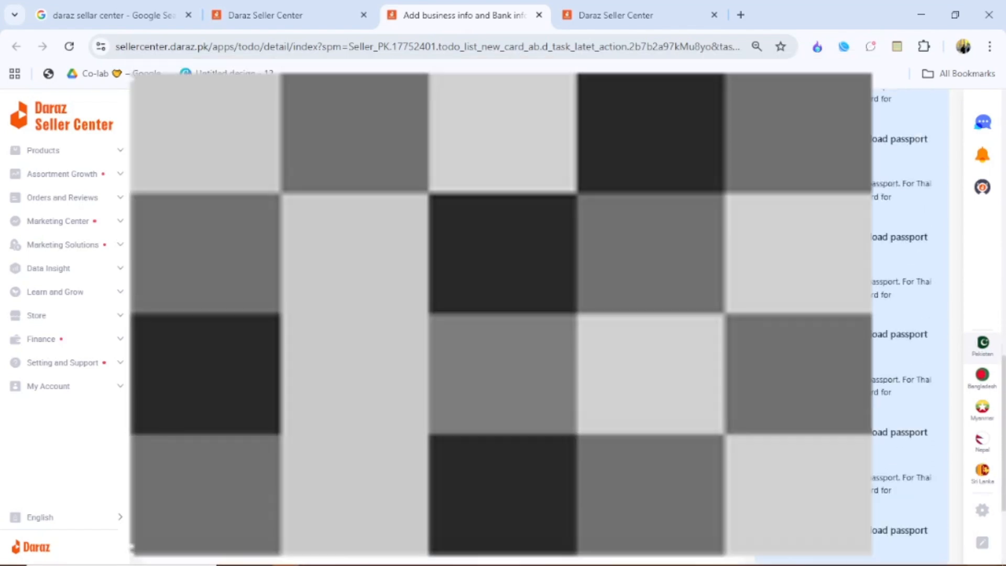
{"action": "scroll", "coordinate": [540, 314], "scroll_direction": "up", "scroll_amount": 3}
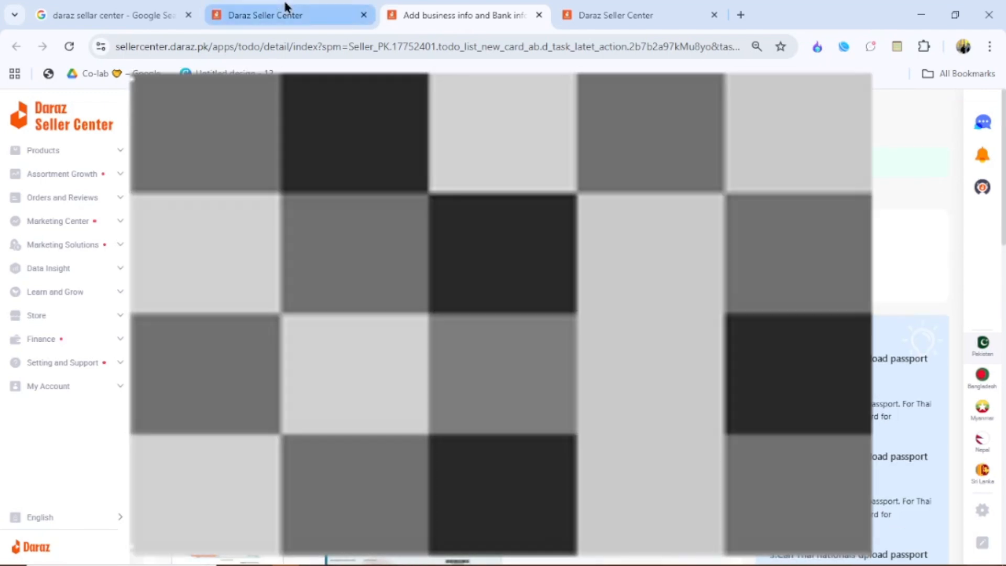
- Switch back to the dashboard and highlight the verification message under the ID Bank task
{"action": "left_click", "coordinate": [286, 10]}
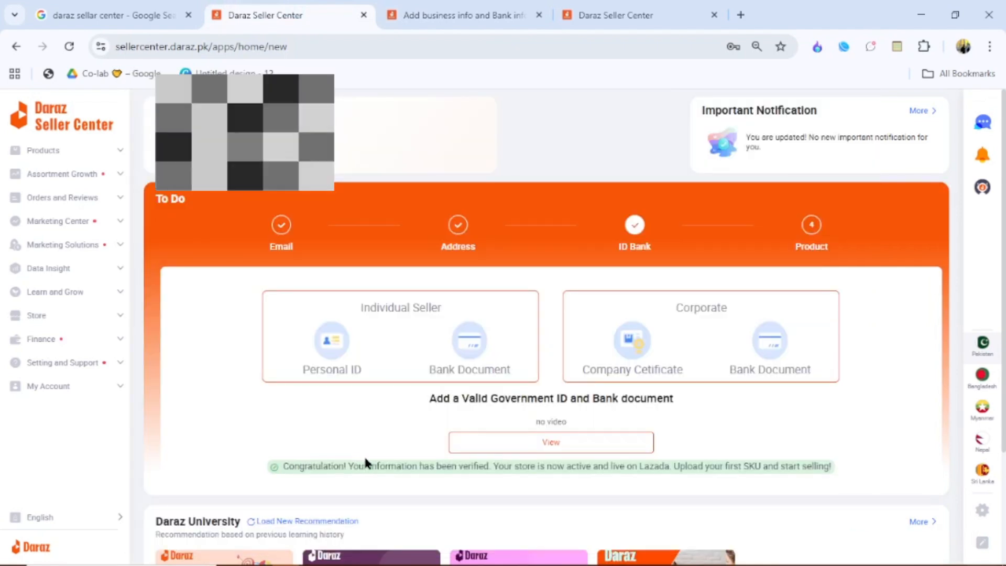
{"action": "scroll", "coordinate": [364, 455], "scroll_direction": "down", "scroll_amount": 2}
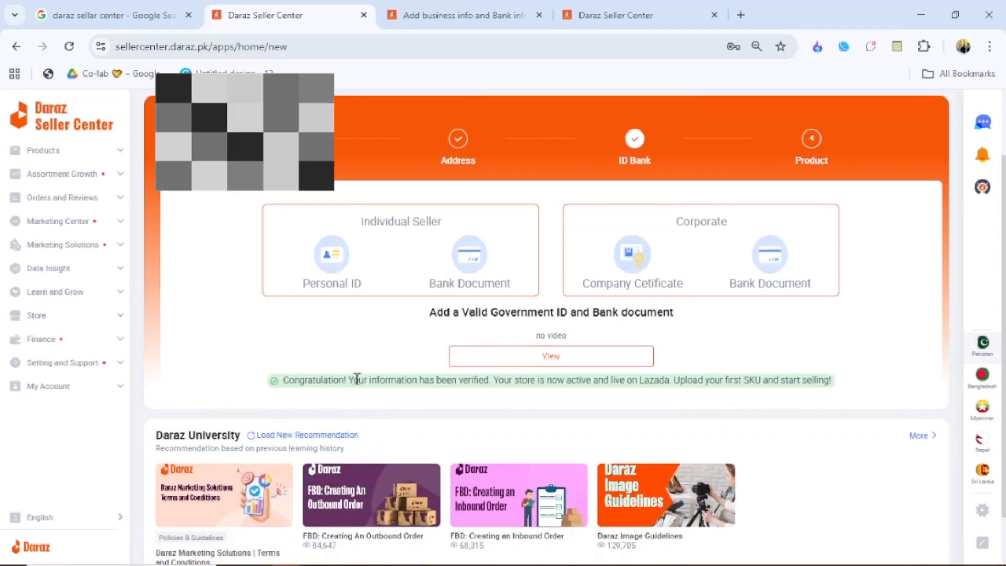
{"action": "triple_click", "coordinate": [357, 378]}
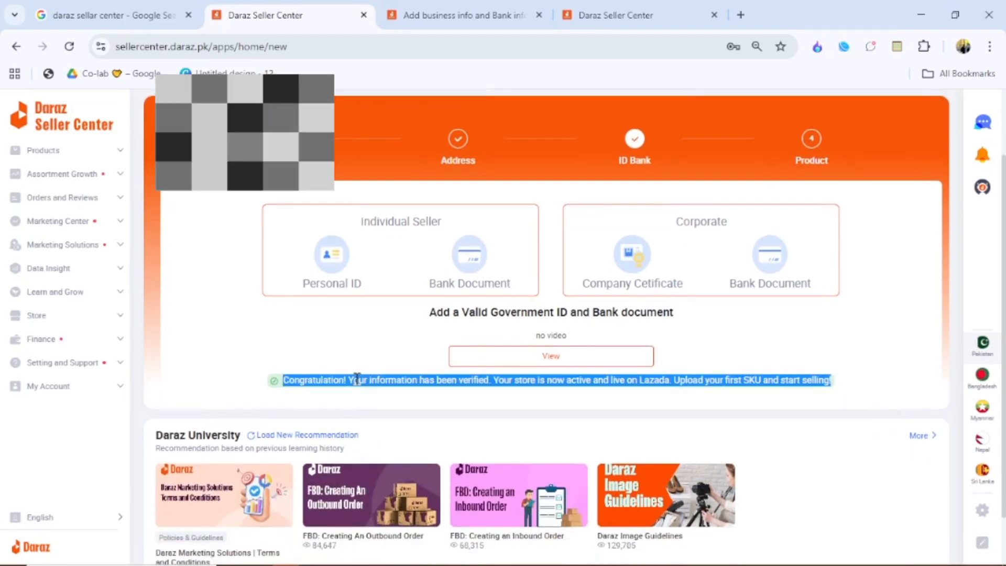
{"action": "left_click", "coordinate": [357, 378]}
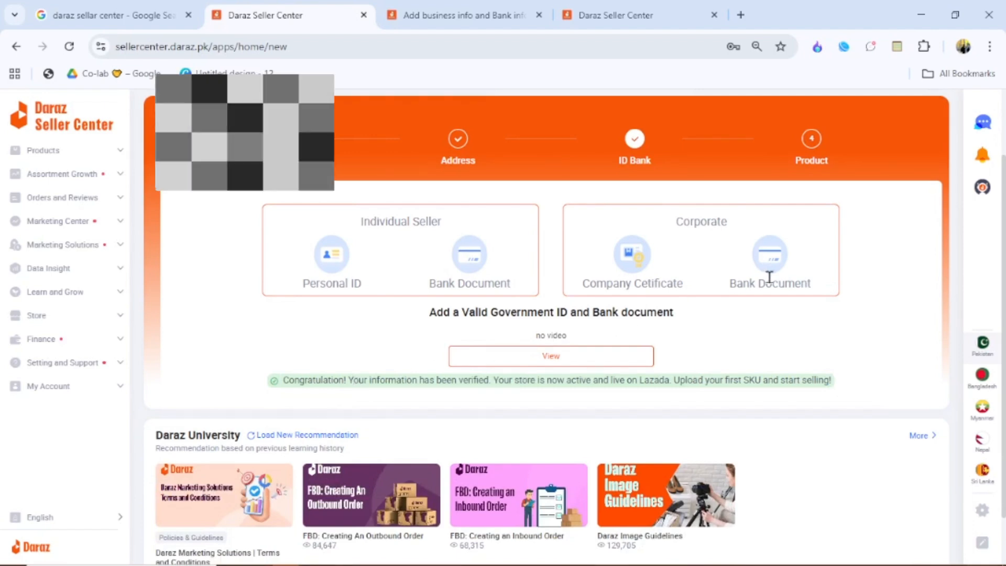
- Open the Product onboarding task and start adding the first product
{"action": "scroll", "coordinate": [768, 276], "scroll_direction": "up", "scroll_amount": 1}
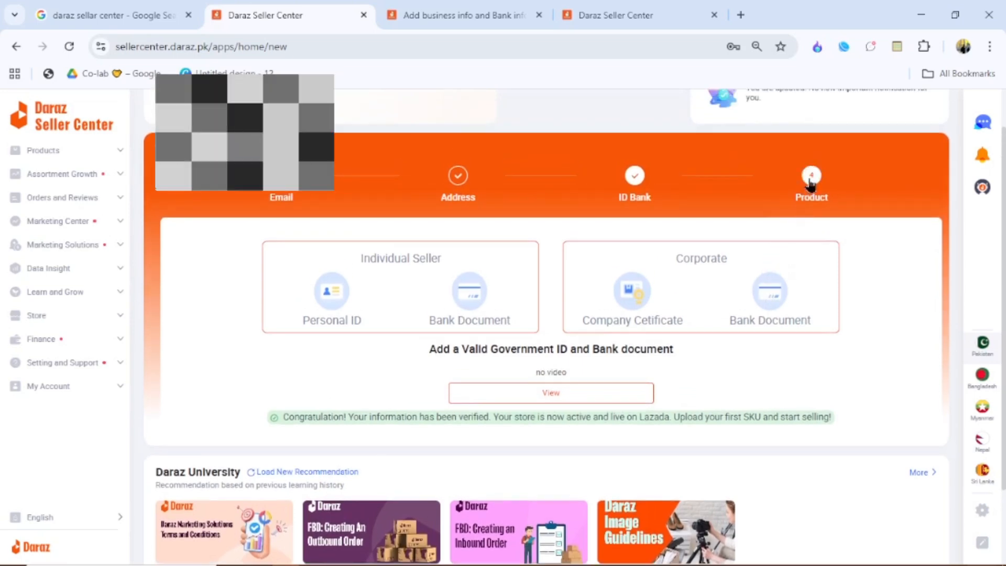
{"action": "left_click", "coordinate": [809, 182]}
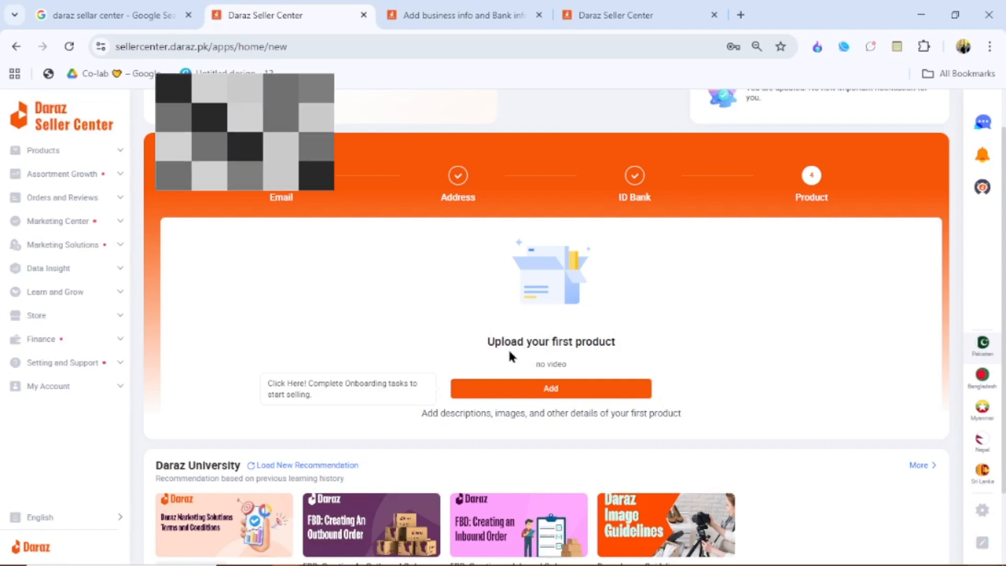
{"action": "double_click", "coordinate": [557, 342]}
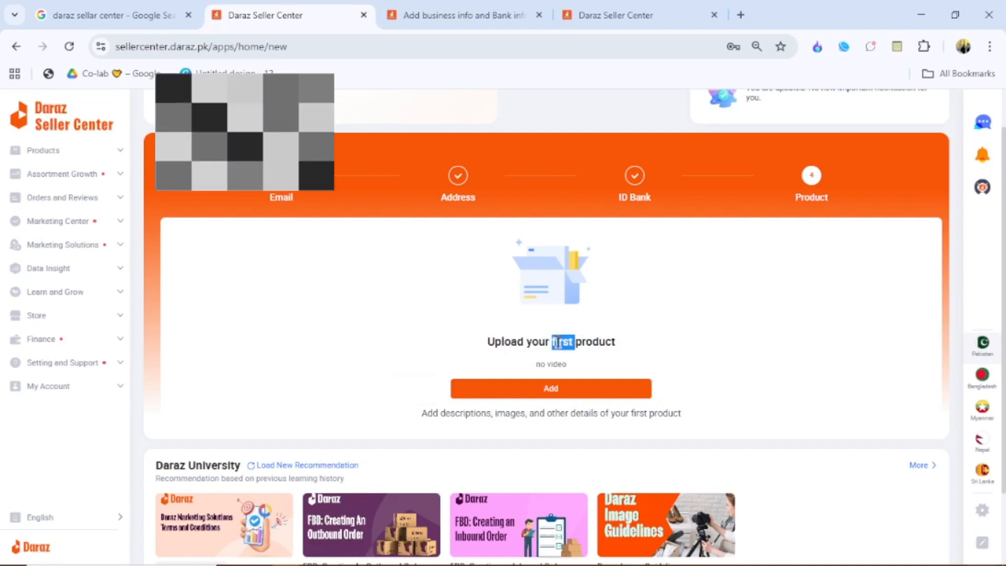
{"action": "left_click", "coordinate": [558, 342]}
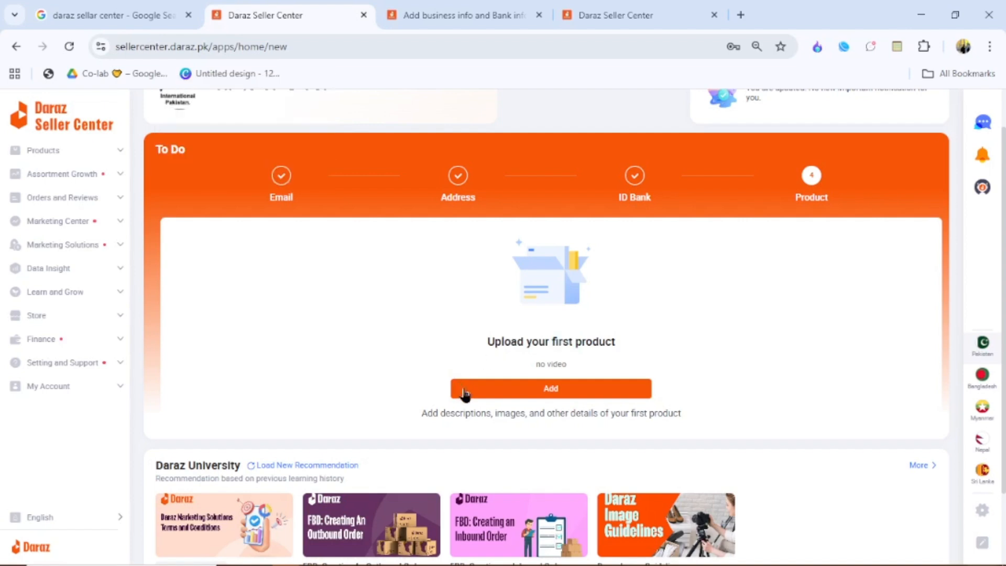
{"action": "left_click", "coordinate": [512, 394]}
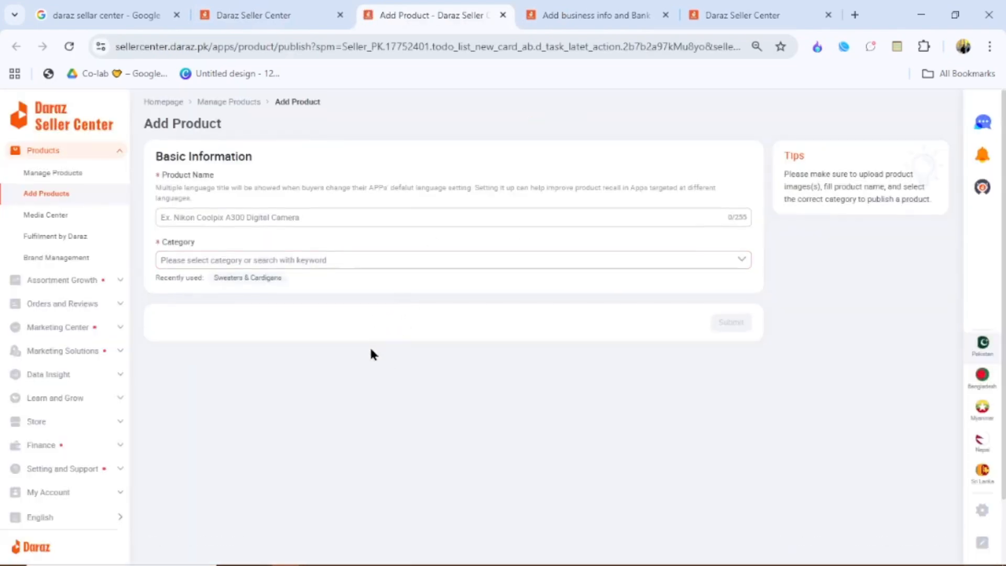
{"action": "scroll", "coordinate": [371, 353], "scroll_direction": "down", "scroll_amount": 2}
{"action": "scroll", "coordinate": [370, 354], "scroll_direction": "up", "scroll_amount": 2}
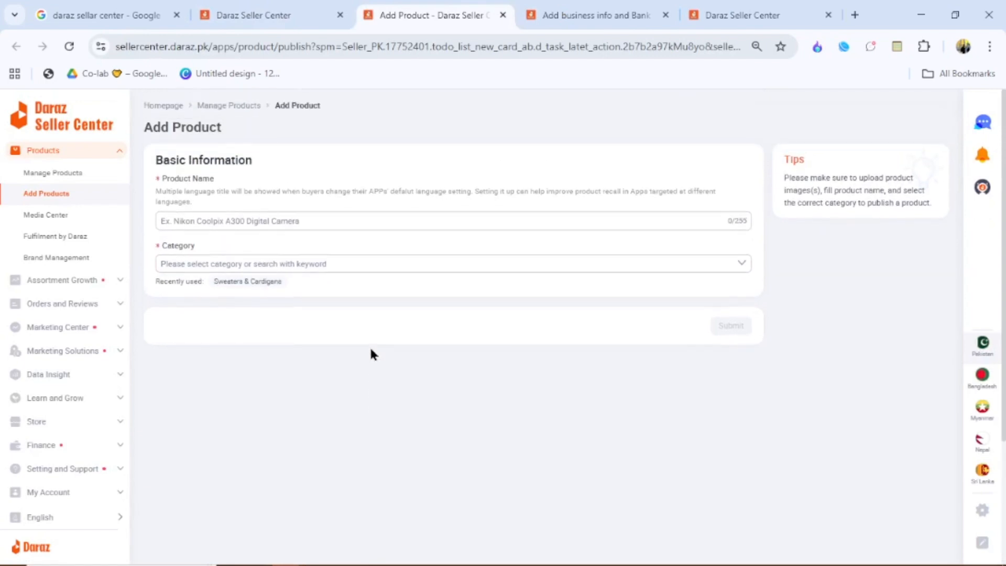
{"action": "scroll", "coordinate": [371, 354], "scroll_direction": "down", "scroll_amount": 2}
{"action": "scroll", "coordinate": [370, 355], "scroll_direction": "up", "scroll_amount": 1}
{"action": "scroll", "coordinate": [370, 349], "scroll_direction": "up", "scroll_amount": 1}
{"action": "scroll", "coordinate": [370, 350], "scroll_direction": "down", "scroll_amount": 1}
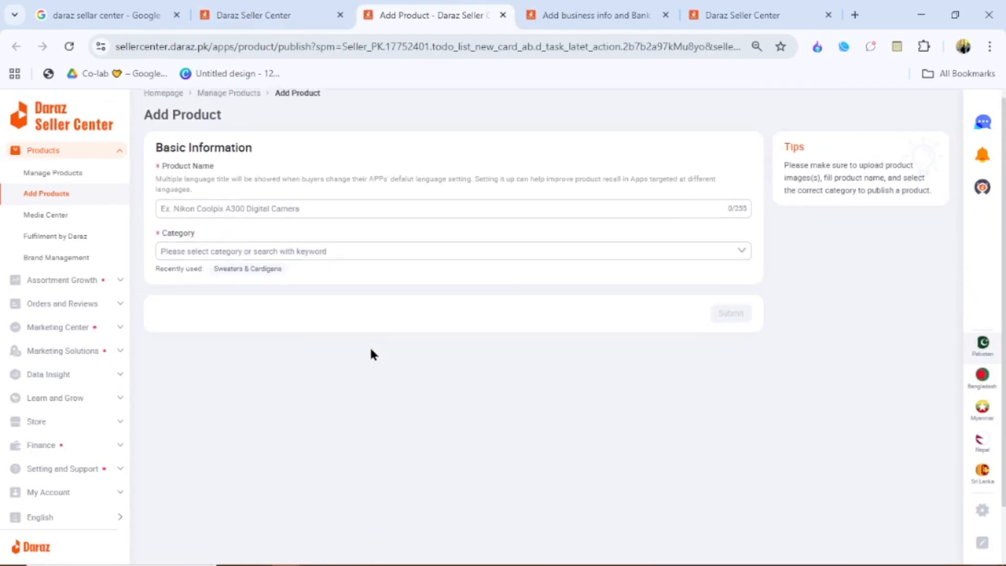
{"action": "scroll", "coordinate": [370, 350], "scroll_direction": "up", "scroll_amount": 1}
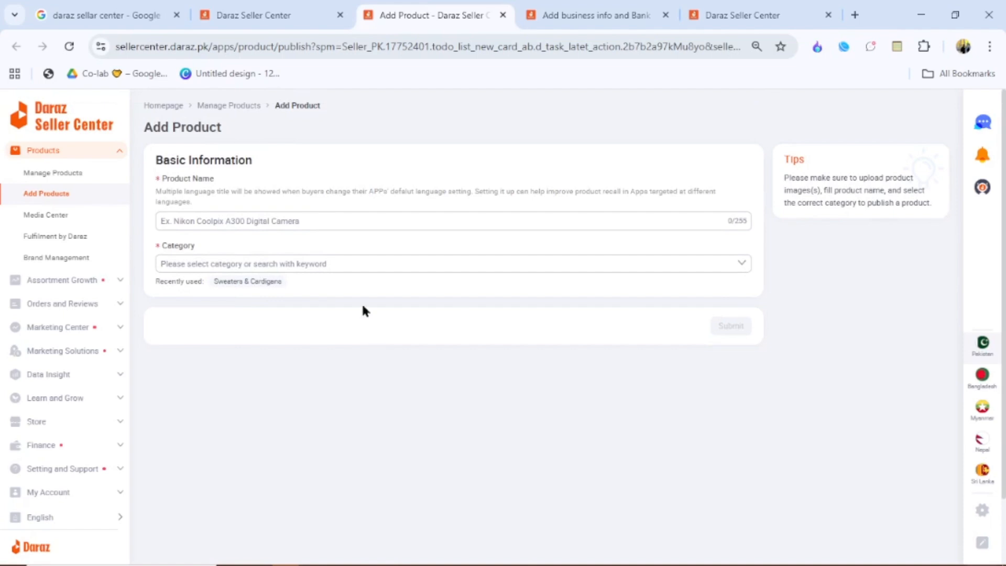
- Switch back and forth between the dashboard's To Do product task and the Add Product form to compare them
{"action": "left_click", "coordinate": [287, 7]}
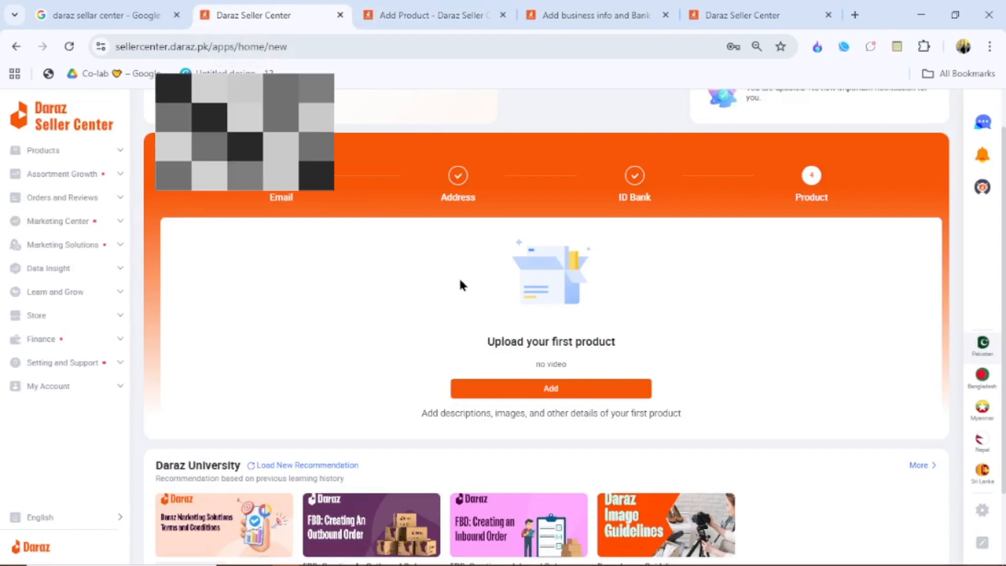
{"action": "scroll", "coordinate": [459, 281], "scroll_direction": "up", "scroll_amount": 1}
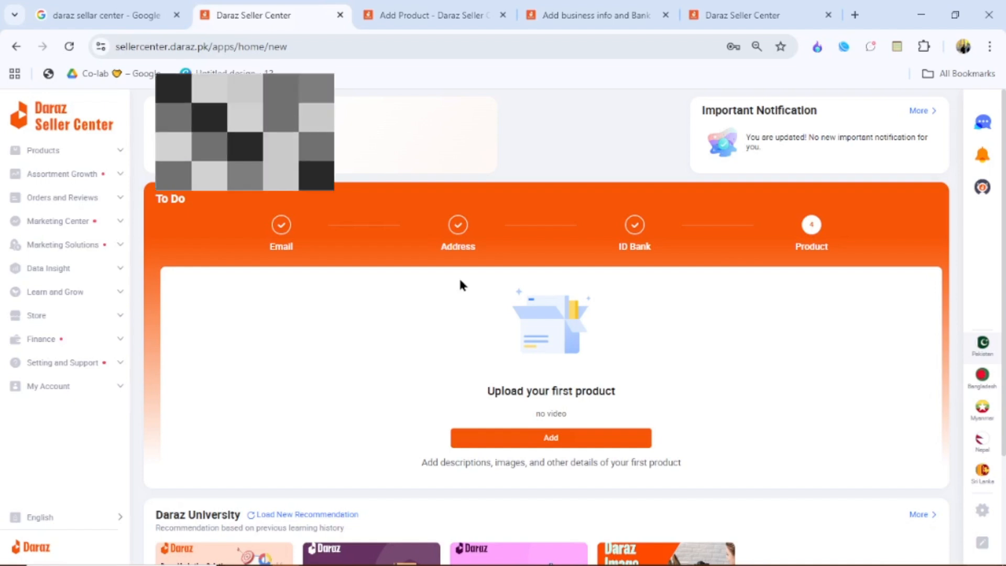
{"action": "left_click", "coordinate": [439, 4]}
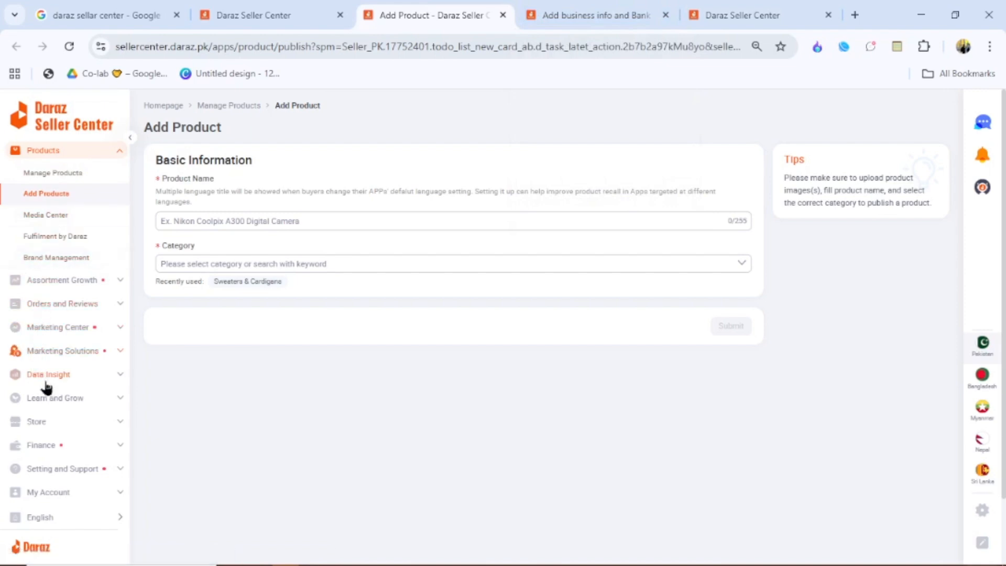
{"action": "scroll", "coordinate": [50, 395], "scroll_direction": "down", "scroll_amount": 2}
{"action": "scroll", "coordinate": [49, 395], "scroll_direction": "up", "scroll_amount": 2}
{"action": "left_click", "coordinate": [281, 11]}
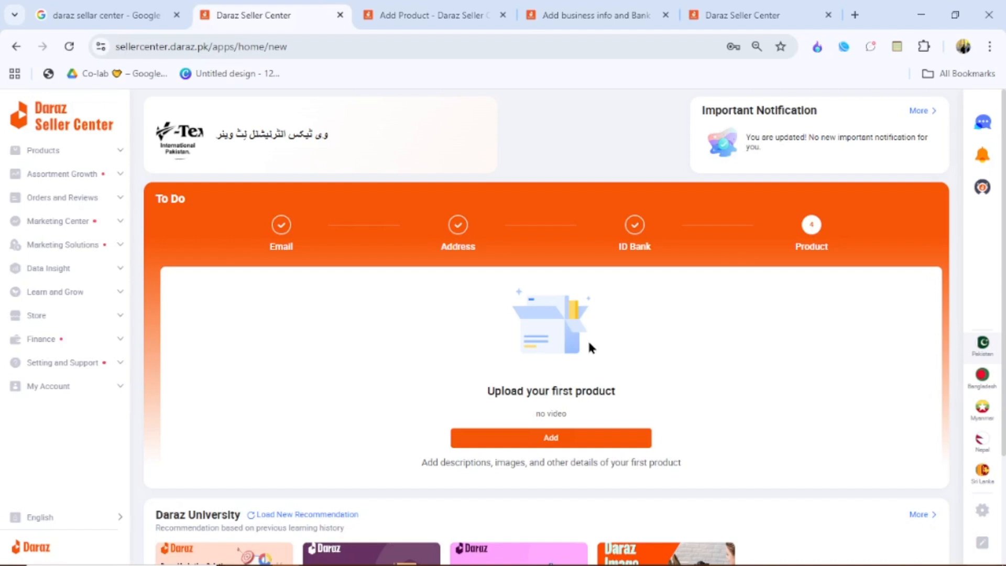
{"action": "left_click", "coordinate": [429, 14]}
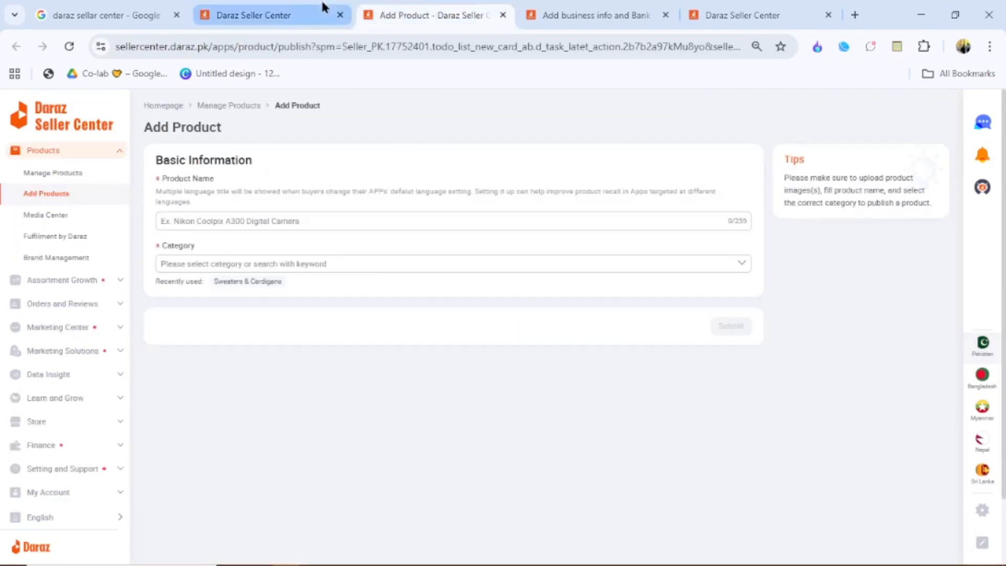
{"action": "left_click", "coordinate": [295, 8]}
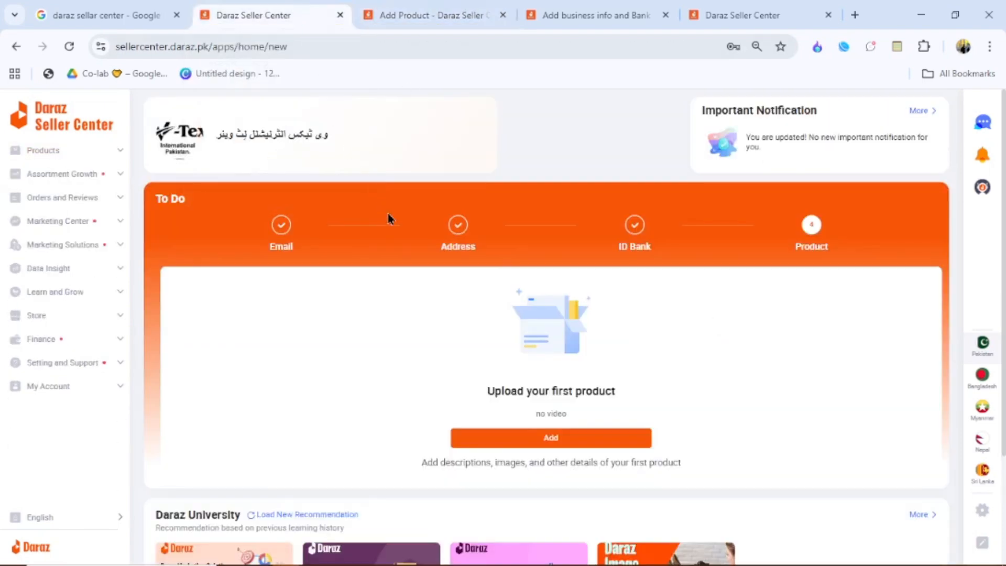